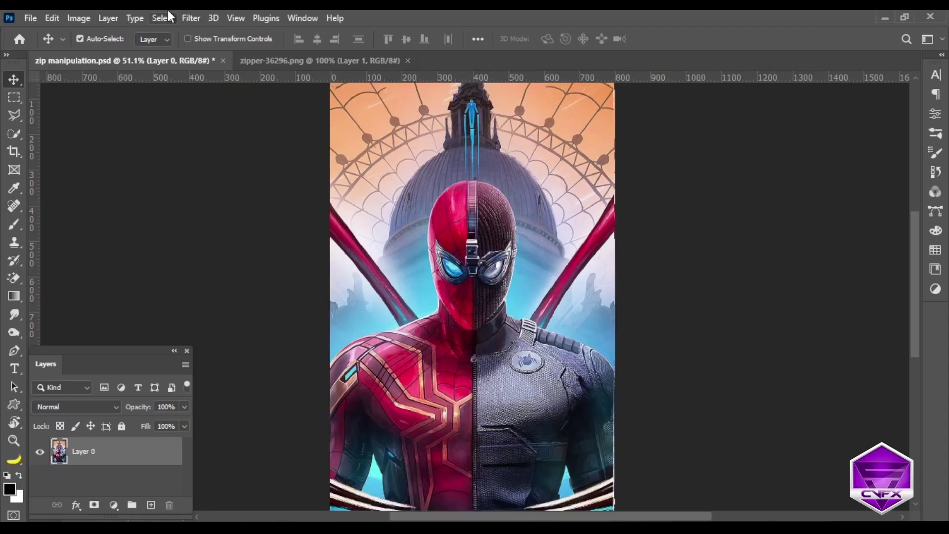
Auto-select the Spider-Man figure with Select > Subject
{"action": "left_click", "coordinate": [163, 18]}
{"action": "left_click", "coordinate": [188, 181]}
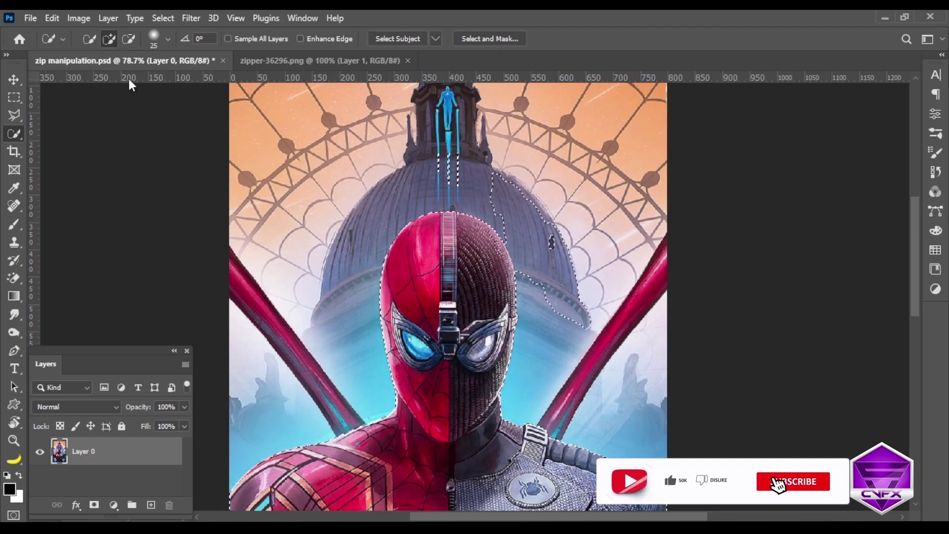
Subtract the blue streams and the dome from the subject selection
{"action": "left_click", "coordinate": [129, 39]}
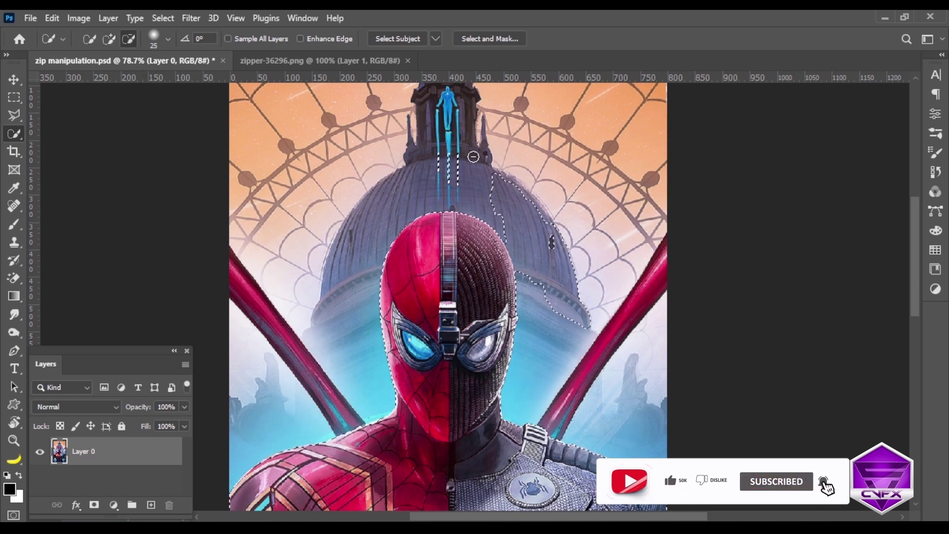
{"action": "left_click_drag", "start_coordinate": [473, 157], "coordinate": [415, 157]}
{"action": "left_click_drag", "start_coordinate": [519, 210], "coordinate": [525, 212]}
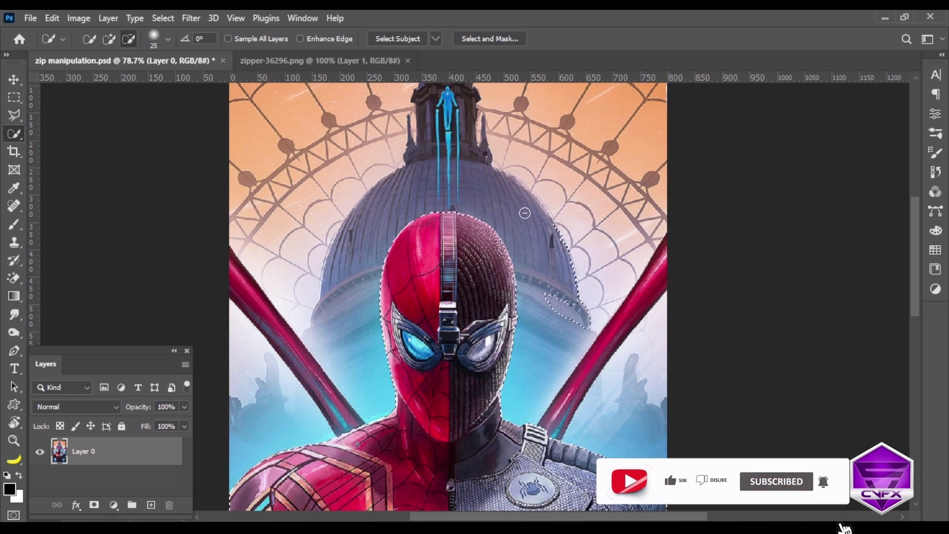
Cut and paste the figure onto Layer 1, aligned over the original
{"action": "key", "text": "ctrl+x"}
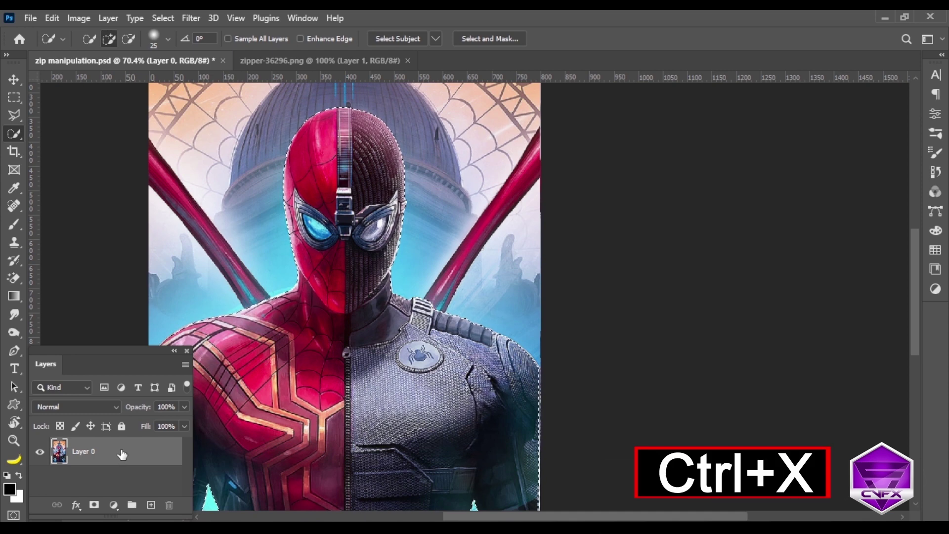
{"action": "key", "text": "ctrl+v"}
{"action": "left_click", "coordinate": [15, 80]}
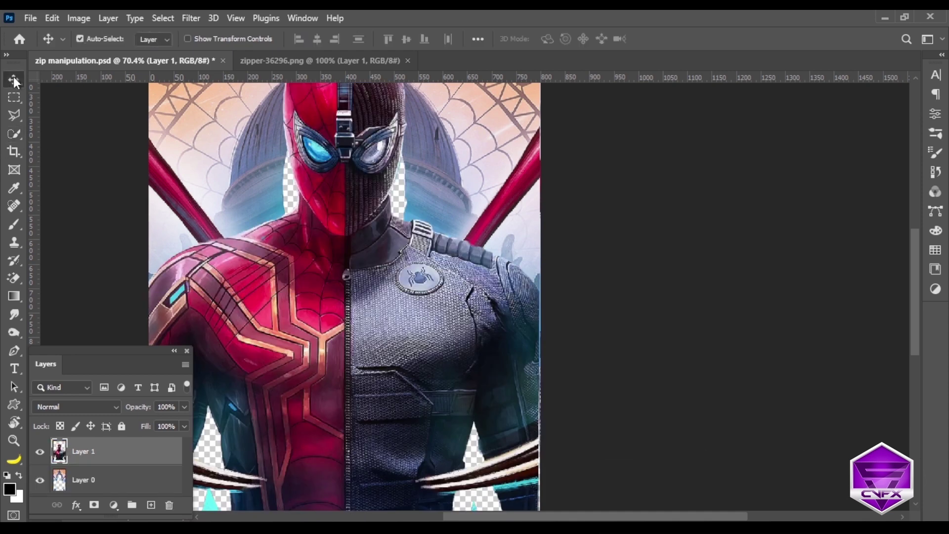
{"action": "left_click_drag", "start_coordinate": [319, 243], "coordinate": [321, 323]}
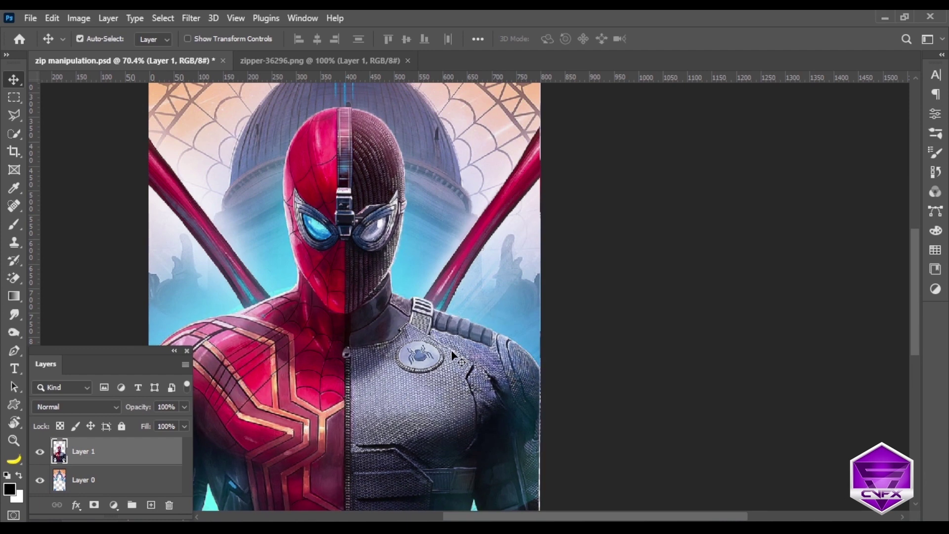
{"action": "scroll", "coordinate": [453, 355], "scroll_direction": "up", "scroll_amount": 2}
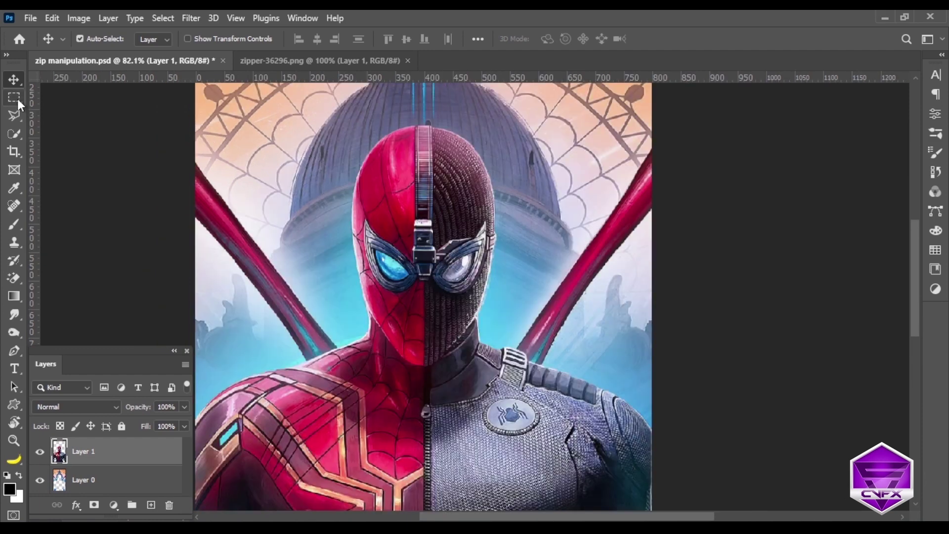
Cut the red left half of the head and shoulders onto Layer 2, realigned in place
{"action": "left_click", "coordinate": [14, 98]}
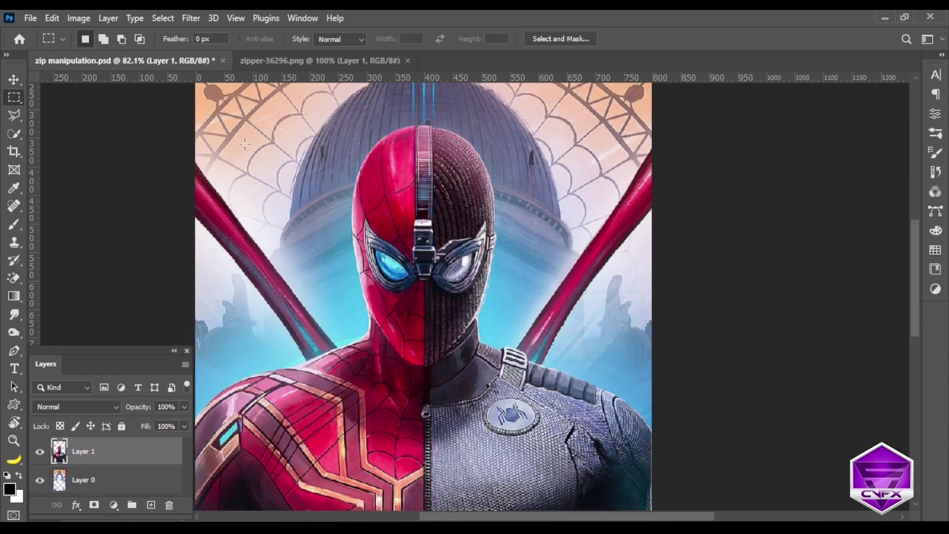
{"action": "mouse_move", "coordinate": [197, 119]}
{"action": "left_mouse_down"}
{"action": "mouse_move", "coordinate": [415, 394]}
{"action": "mouse_move", "coordinate": [425, 447]}
{"action": "mouse_move", "coordinate": [424, 420]}
{"action": "left_mouse_up"}
{"action": "scroll", "coordinate": [425, 413], "scroll_direction": "up", "scroll_amount": 2}
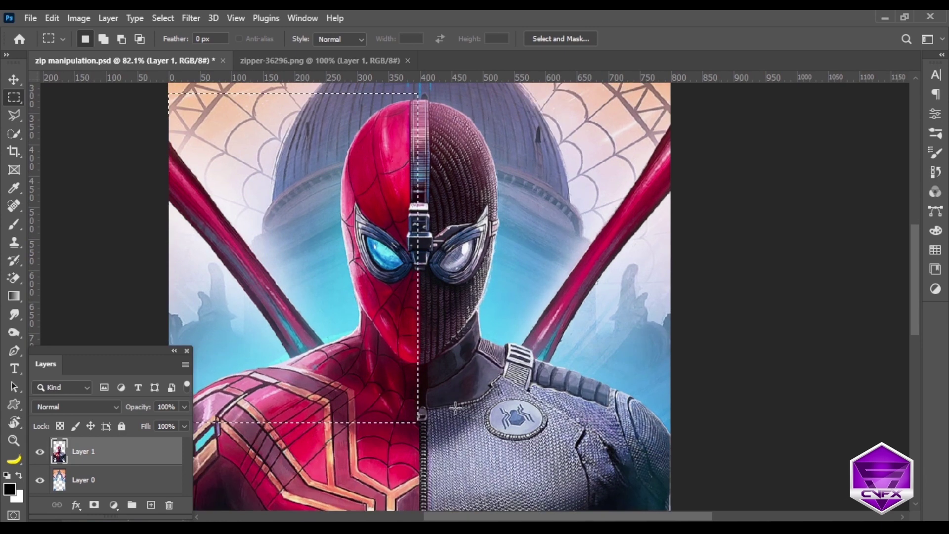
{"action": "scroll", "coordinate": [351, 365], "scroll_direction": "down", "scroll_amount": 3}
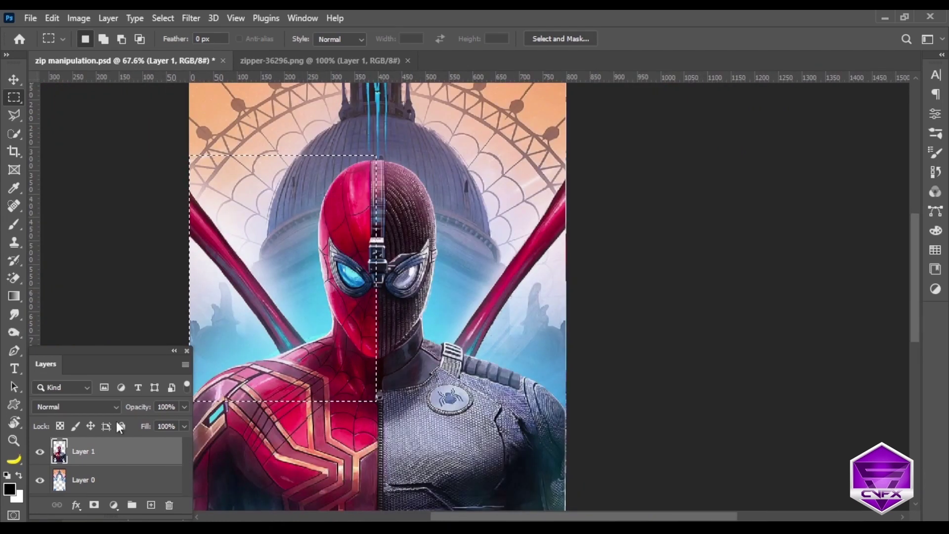
{"action": "key", "text": "ctrl+x"}
{"action": "key", "text": "ctrl+v"}
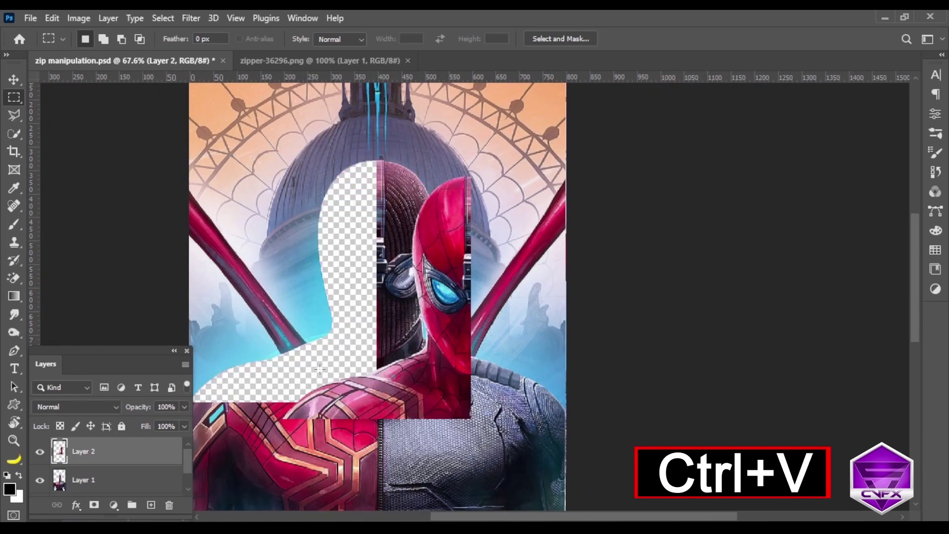
{"action": "left_click", "coordinate": [14, 79]}
{"action": "left_click_drag", "start_coordinate": [440, 353], "coordinate": [346, 353]}
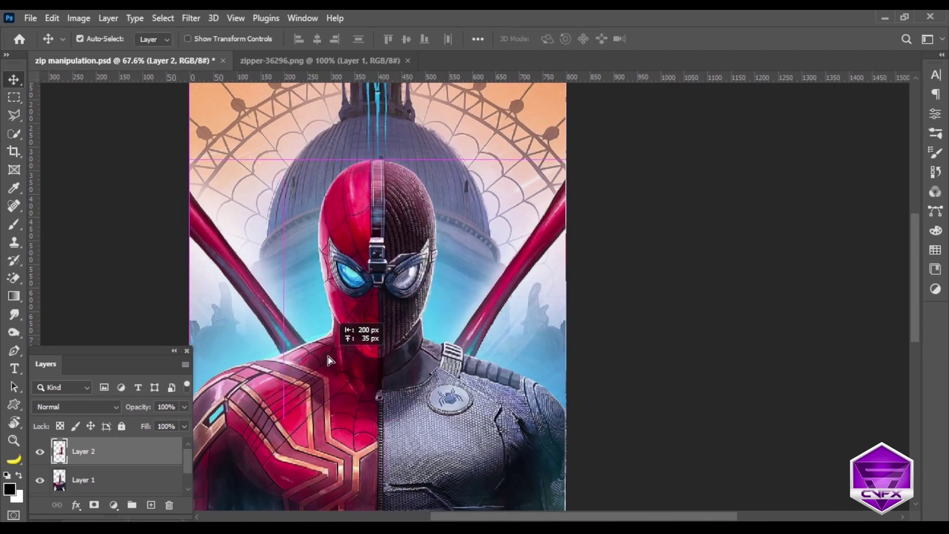
{"action": "scroll", "coordinate": [346, 354], "scroll_direction": "up", "scroll_amount": 1}
{"action": "scroll", "coordinate": [346, 354], "scroll_direction": "up", "scroll_amount": 1}
{"action": "scroll", "coordinate": [346, 353], "scroll_direction": "up", "scroll_amount": 1}
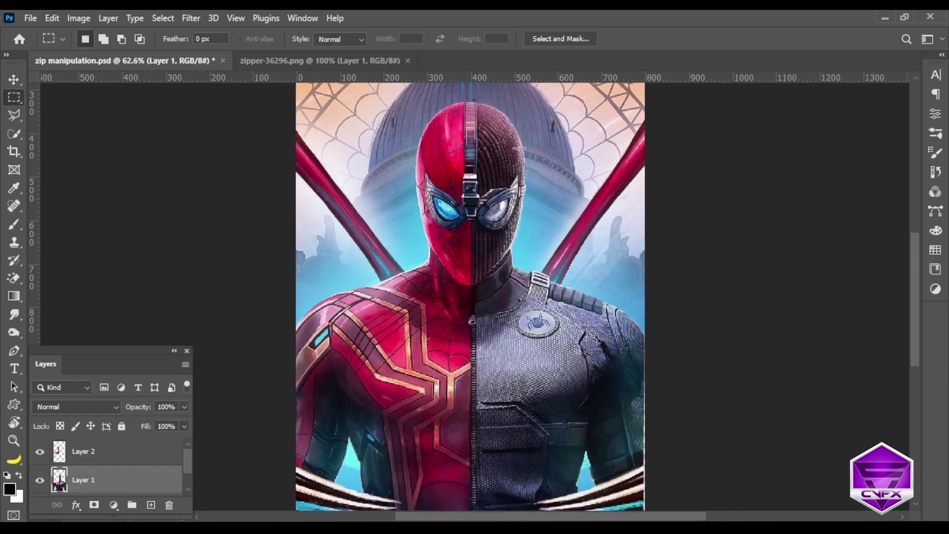
Move the dark right half onto Layer 3 in place, then bring zipper-36296.png to the front
{"action": "mouse_move", "coordinate": [540, 166]}
{"action": "left_mouse_down"}
{"action": "mouse_move", "coordinate": [661, 301]}
{"action": "mouse_move", "coordinate": [705, 325]}
{"action": "left_mouse_up"}
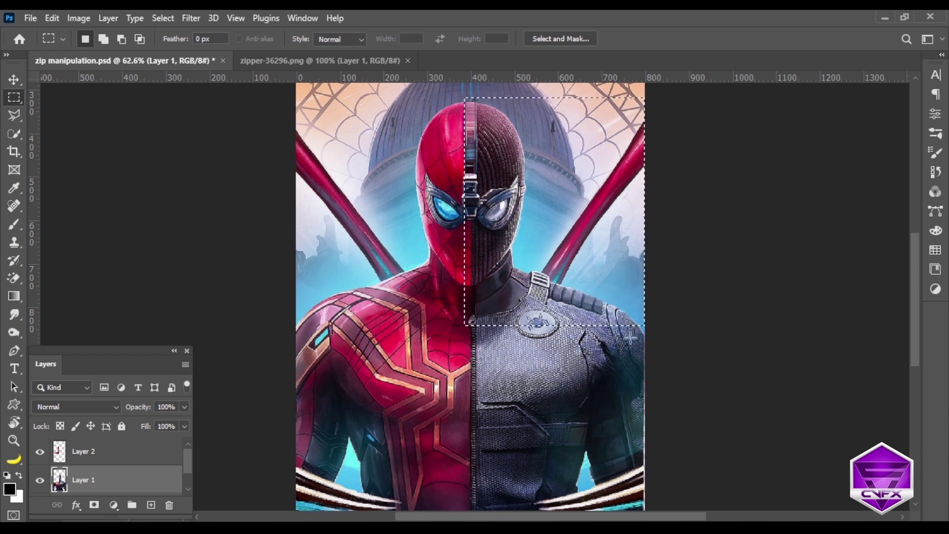
{"action": "key", "text": "ctrl+x"}
{"action": "key", "text": "ctrl+v"}
{"action": "left_click", "coordinate": [14, 78]}
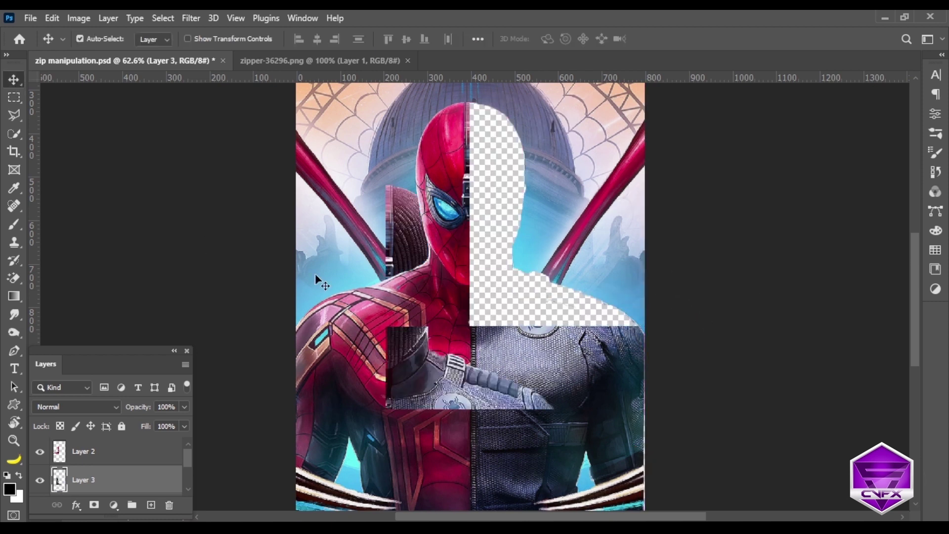
{"action": "left_click_drag", "start_coordinate": [419, 384], "coordinate": [502, 295]}
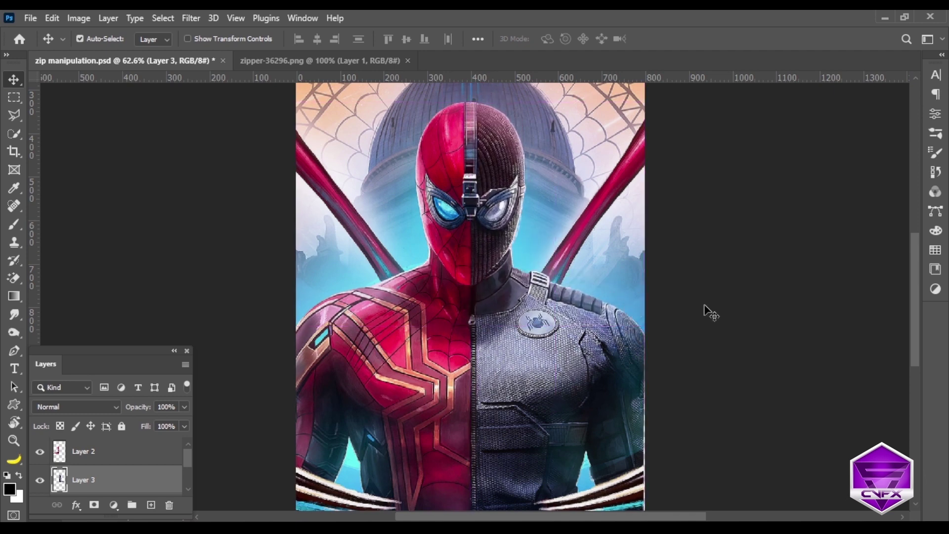
{"action": "left_click", "coordinate": [319, 60]}
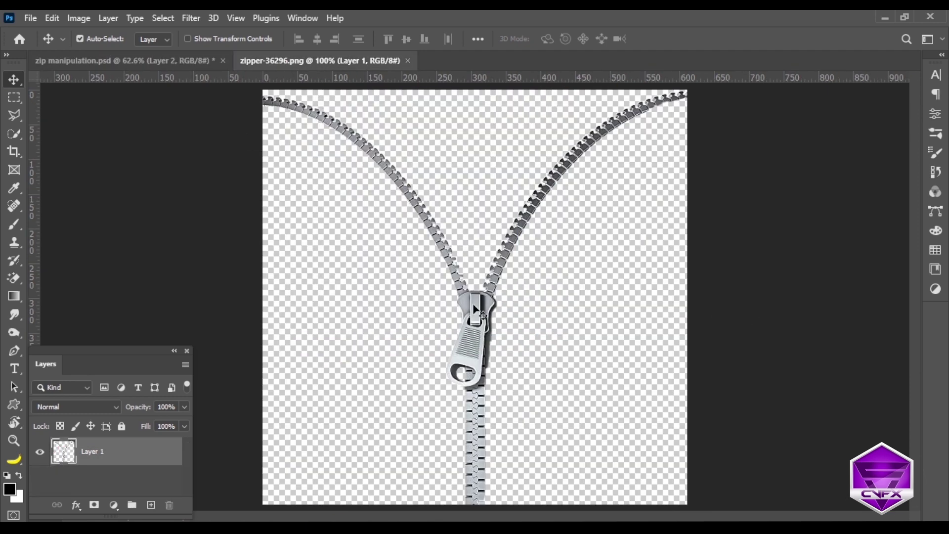
Drag the zipper image into the poster as a new Layer 4
{"action": "mouse_move", "coordinate": [475, 307]}
{"action": "left_mouse_down"}
{"action": "mouse_move", "coordinate": [190, 90]}
{"action": "mouse_move", "coordinate": [252, 119]}
{"action": "left_mouse_up"}
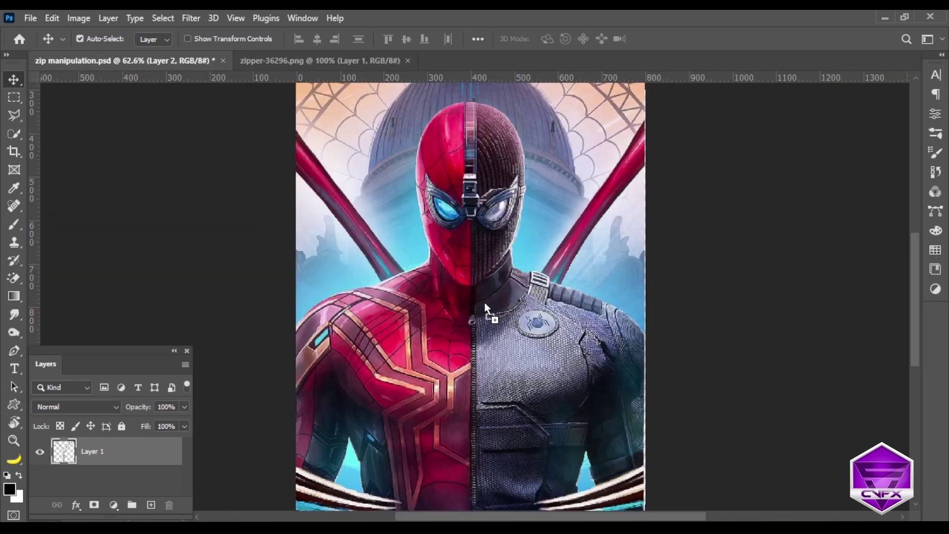
{"action": "left_click_drag", "start_coordinate": [472, 296], "coordinate": [473, 297]}
{"action": "scroll", "coordinate": [473, 297], "scroll_direction": "up", "scroll_amount": 2}
Scale the zipper down and centre it on the suit's seam below the goggles
{"action": "key", "text": "ctrl+t"}
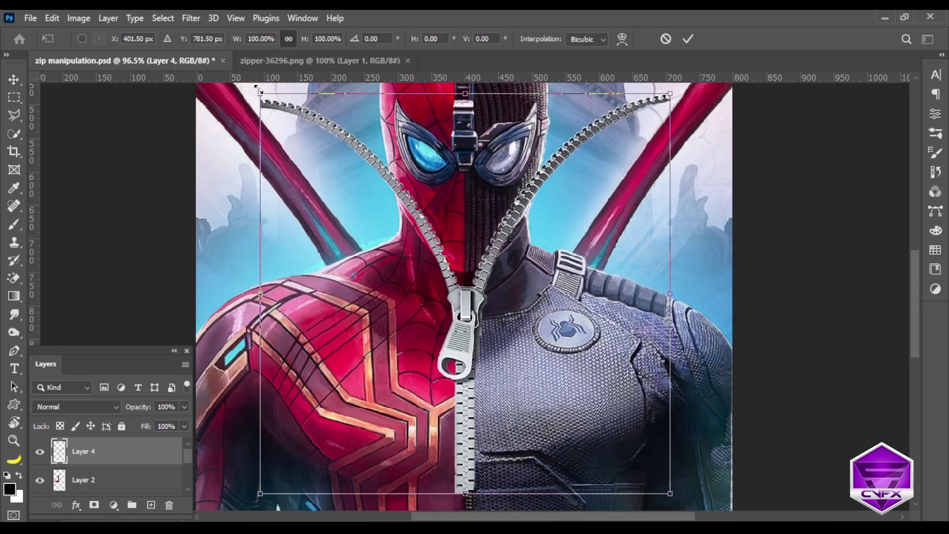
{"action": "mouse_move", "coordinate": [259, 90]}
{"action": "left_mouse_down"}
{"action": "mouse_move", "coordinate": [374, 147]}
{"action": "mouse_move", "coordinate": [439, 112]}
{"action": "left_mouse_up"}
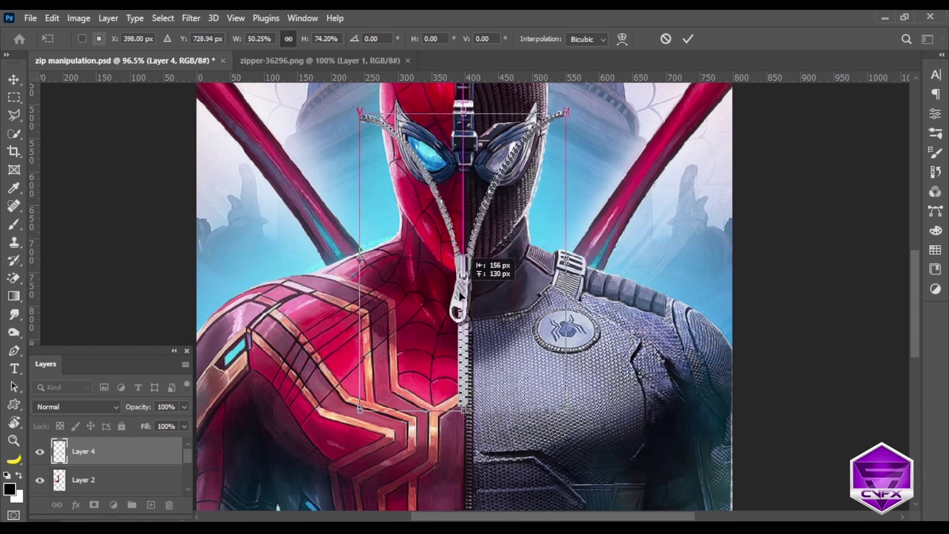
{"action": "left_click_drag", "start_coordinate": [540, 292], "coordinate": [477, 326]}
{"action": "left_click_drag", "start_coordinate": [581, 444], "coordinate": [553, 410]}
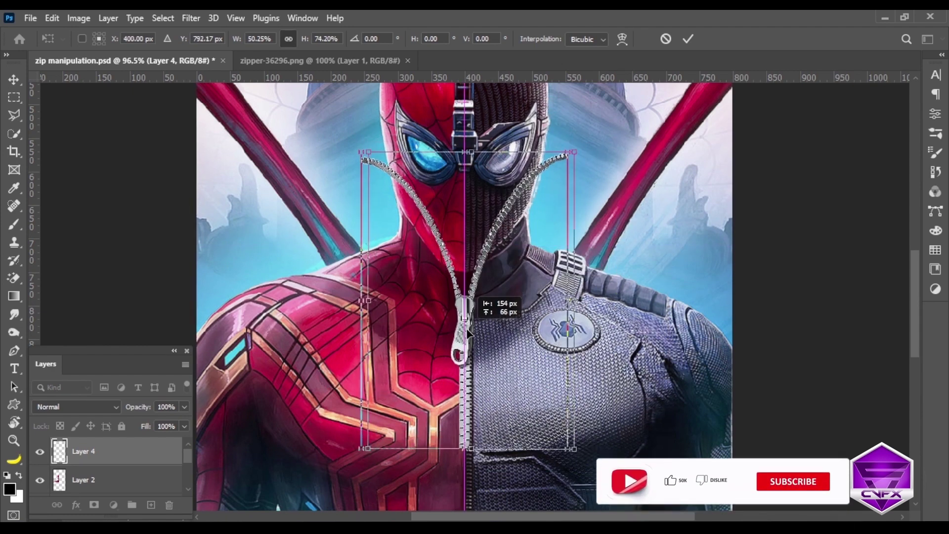
{"action": "left_click_drag", "start_coordinate": [464, 299], "coordinate": [464, 300]}
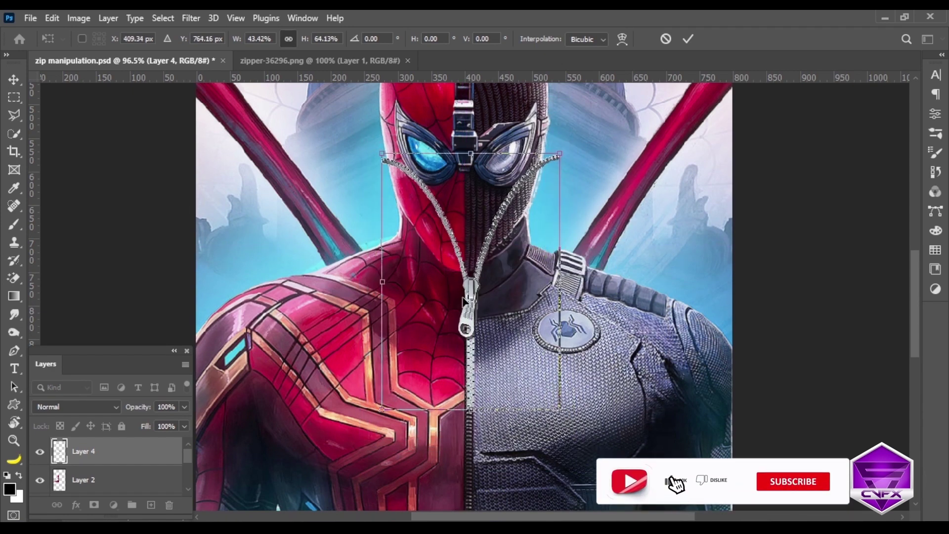
{"action": "left_click_drag", "start_coordinate": [380, 281], "coordinate": [336, 280]}
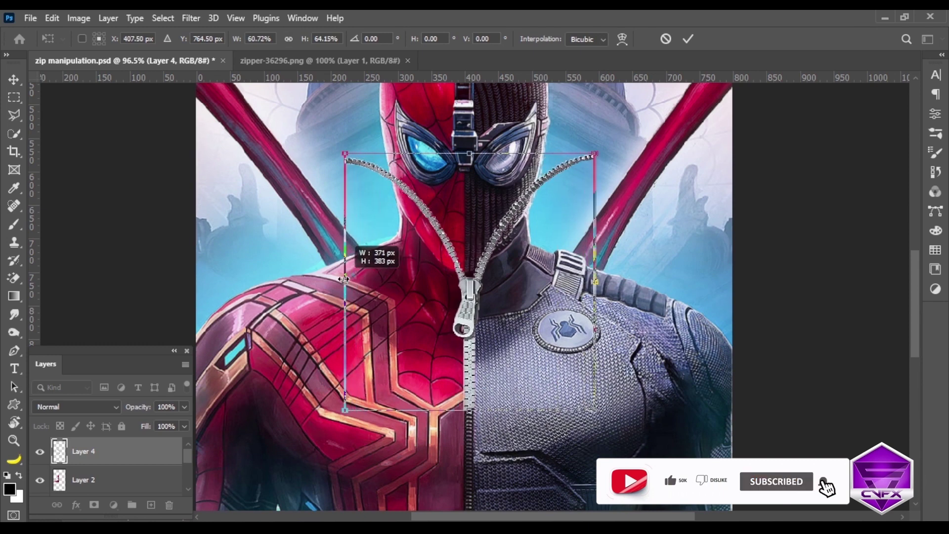
{"action": "left_click", "coordinate": [622, 40]}
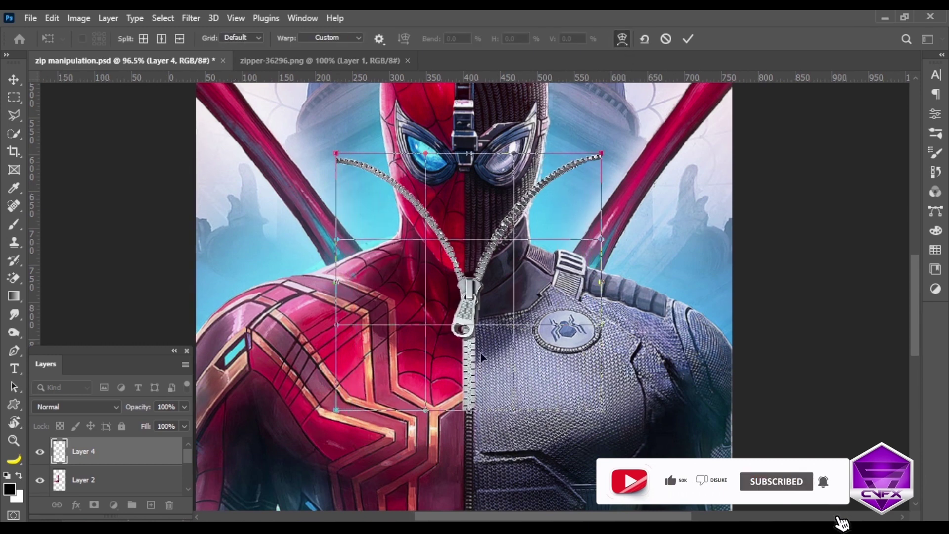
Warp the zipper's sides and bottom corners inward into a V and commit it
{"action": "scroll", "coordinate": [486, 356], "scroll_direction": "up", "scroll_amount": 2}
{"action": "left_click_drag", "start_coordinate": [642, 311], "coordinate": [547, 313]}
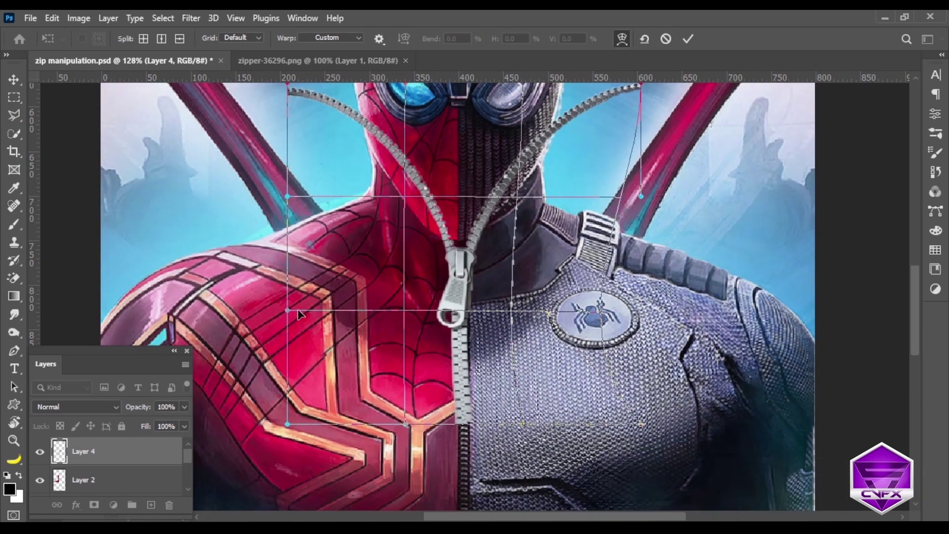
{"action": "mouse_move", "coordinate": [287, 311]}
{"action": "left_mouse_down"}
{"action": "mouse_move", "coordinate": [386, 309]}
{"action": "mouse_move", "coordinate": [354, 309]}
{"action": "left_mouse_up"}
{"action": "left_click_drag", "start_coordinate": [287, 424], "coordinate": [345, 423]}
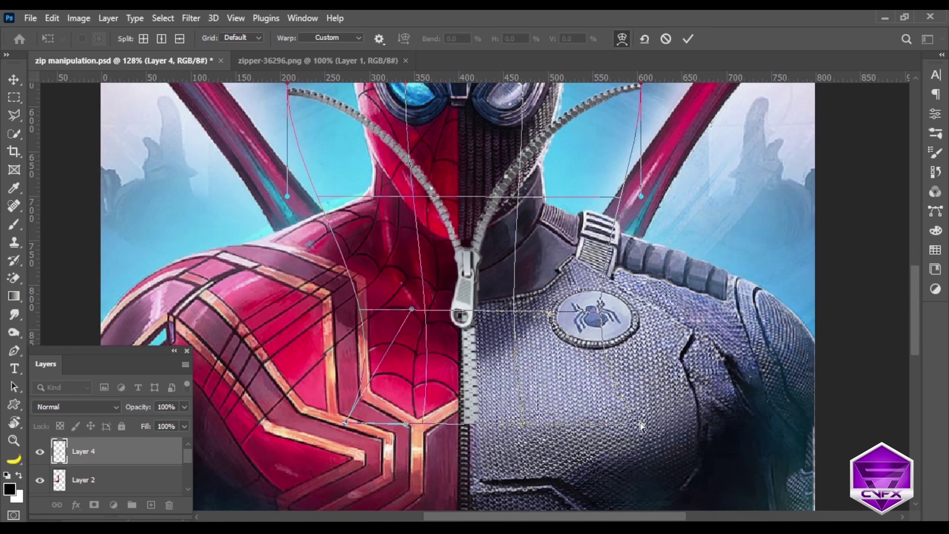
{"action": "left_click_drag", "start_coordinate": [642, 424], "coordinate": [585, 421]}
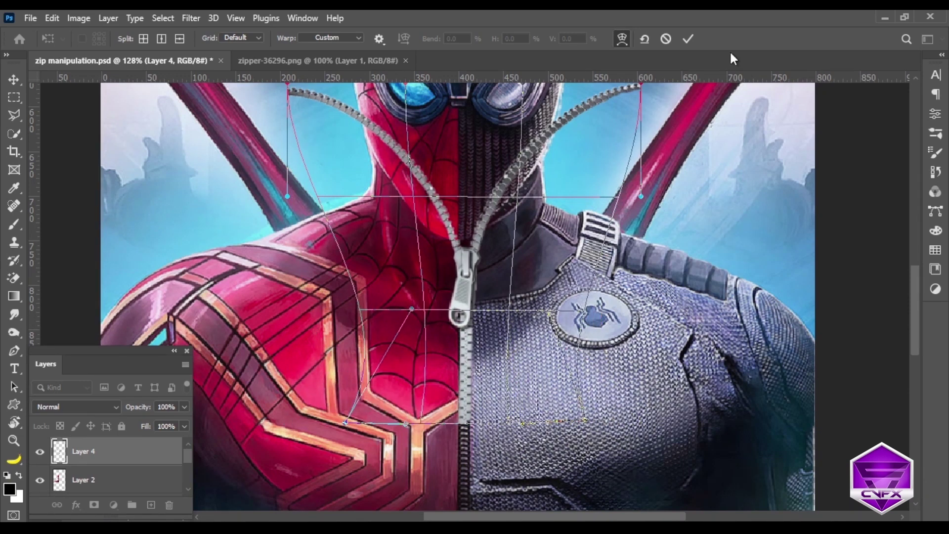
{"action": "key", "text": "Return"}
{"action": "scroll", "coordinate": [524, 296], "scroll_direction": "down", "scroll_amount": 1}
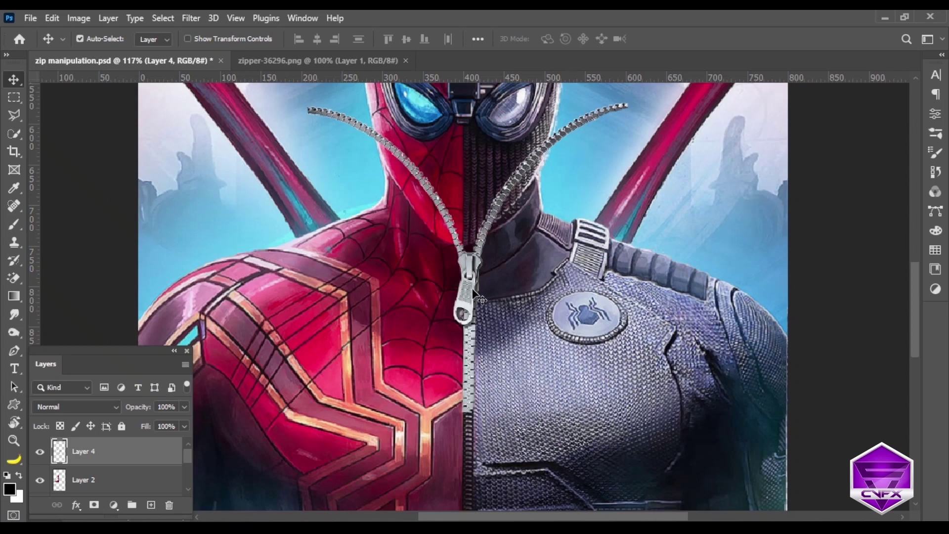
{"action": "scroll", "coordinate": [523, 298], "scroll_direction": "down", "scroll_amount": 4}
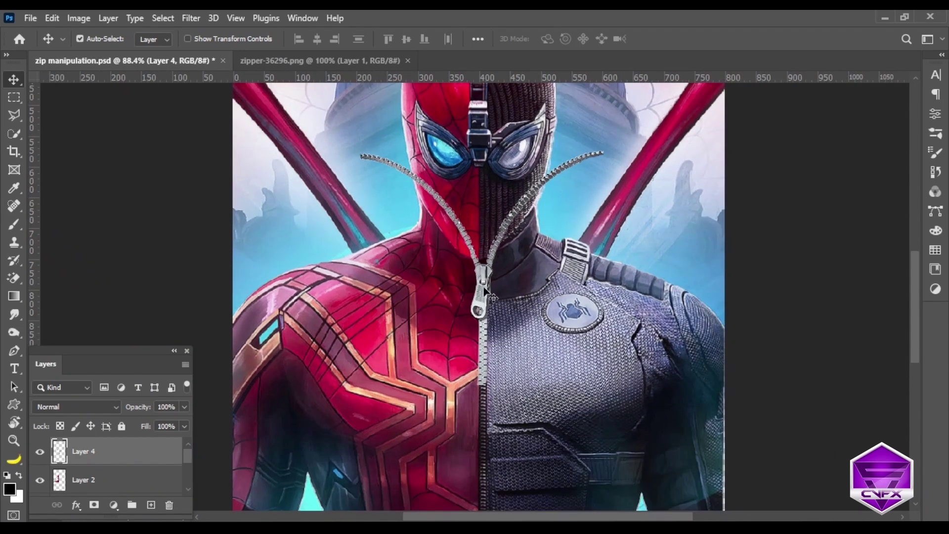
{"action": "scroll", "coordinate": [493, 297], "scroll_direction": "down", "scroll_amount": 3}
Warp Layer 2's red half so its top folds down into a flap along the zipper
{"action": "left_click", "coordinate": [734, 282]}
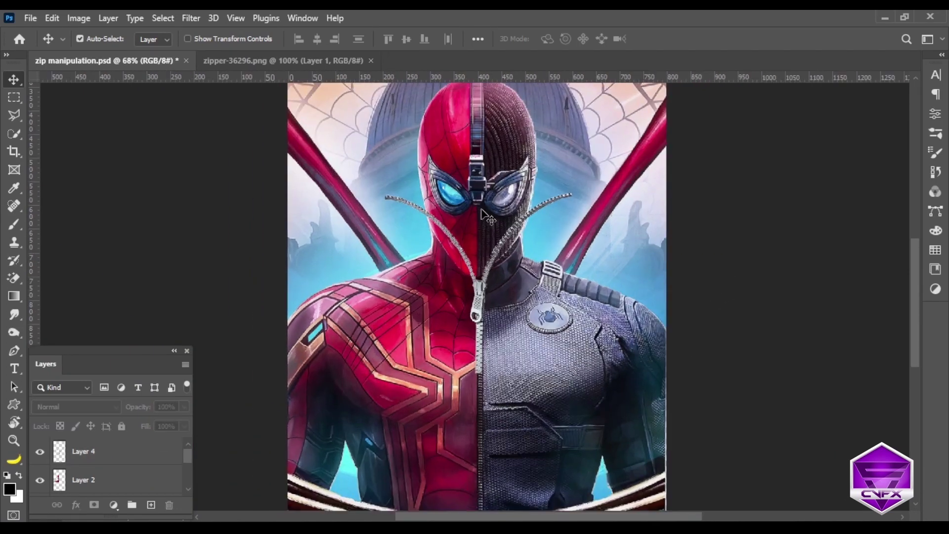
{"action": "scroll", "coordinate": [487, 238], "scroll_direction": "up", "scroll_amount": 1}
{"action": "left_click", "coordinate": [59, 479]}
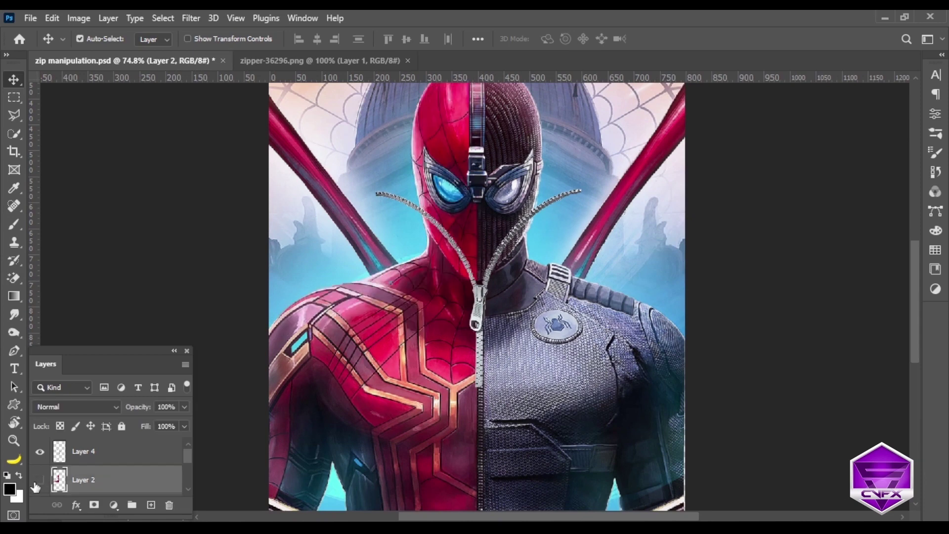
{"action": "left_click", "coordinate": [38, 480]}
{"action": "left_click", "coordinate": [38, 480]}
{"action": "left_click", "coordinate": [39, 481]}
{"action": "left_click", "coordinate": [52, 18]}
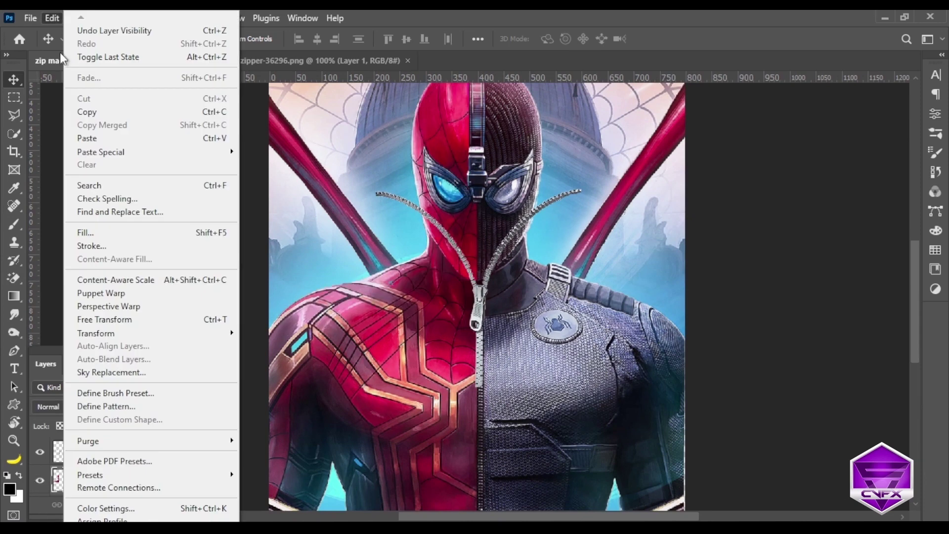
{"action": "left_click", "coordinate": [104, 320]}
{"action": "right_click", "coordinate": [374, 218]}
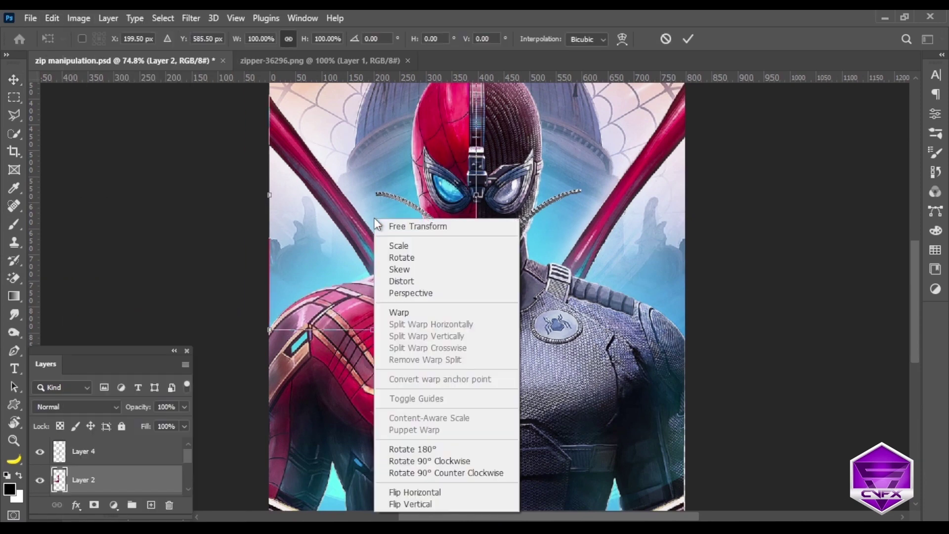
{"action": "left_click", "coordinate": [390, 315]}
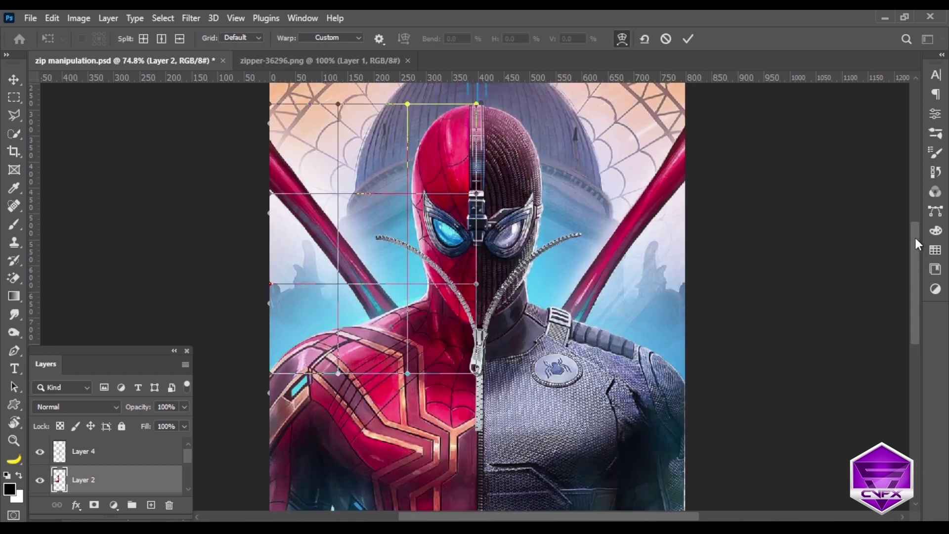
{"action": "left_click_drag", "start_coordinate": [916, 247], "coordinate": [916, 220]}
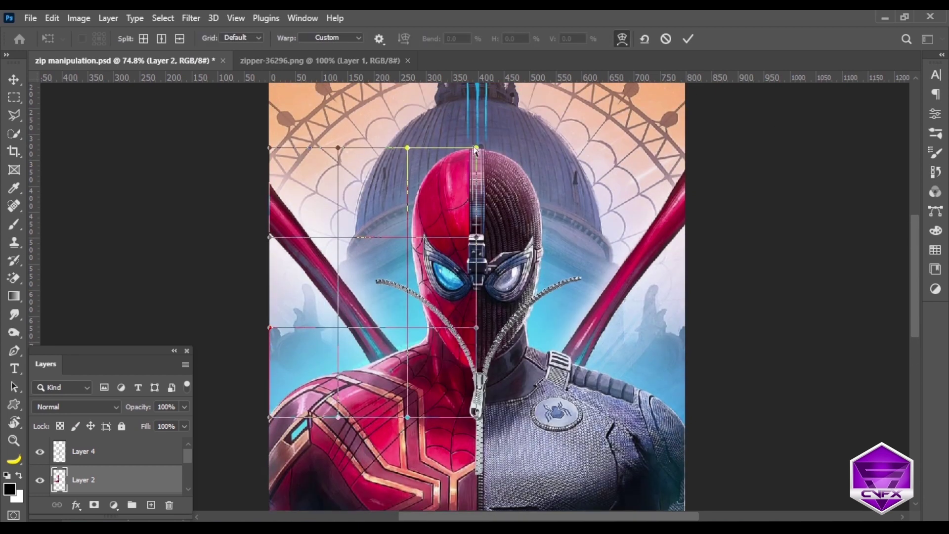
{"action": "left_click_drag", "start_coordinate": [476, 149], "coordinate": [376, 280]}
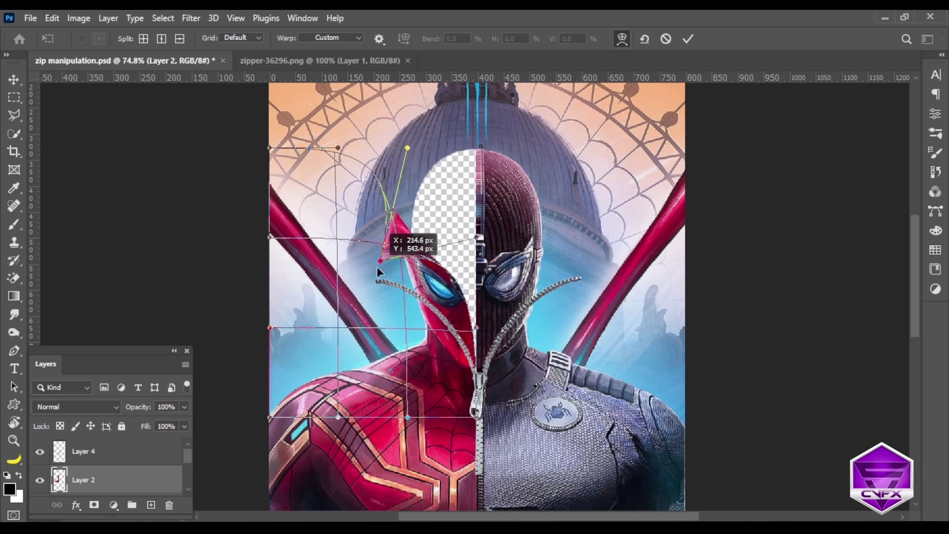
{"action": "left_click_drag", "start_coordinate": [478, 238], "coordinate": [432, 291]}
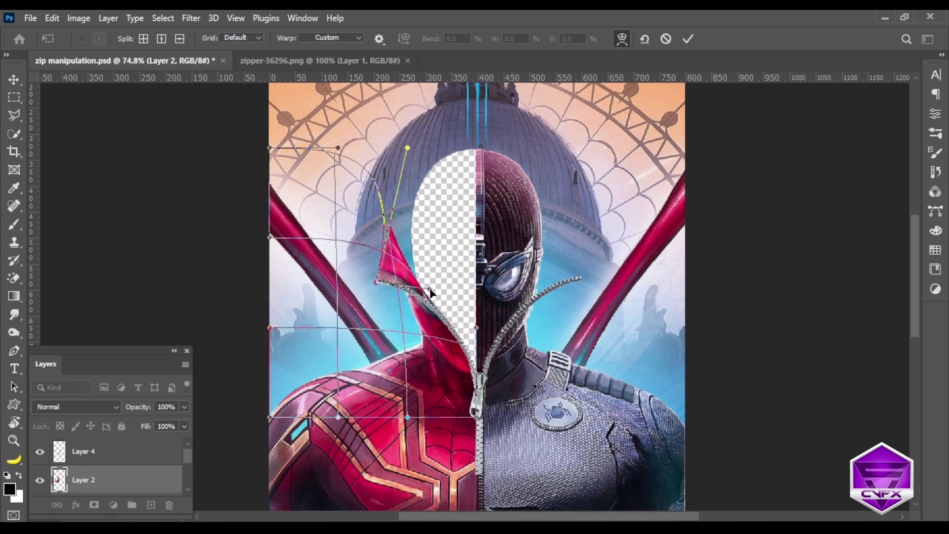
{"action": "scroll", "coordinate": [431, 293], "scroll_direction": "up", "scroll_amount": 3}
{"action": "left_click", "coordinate": [688, 39]}
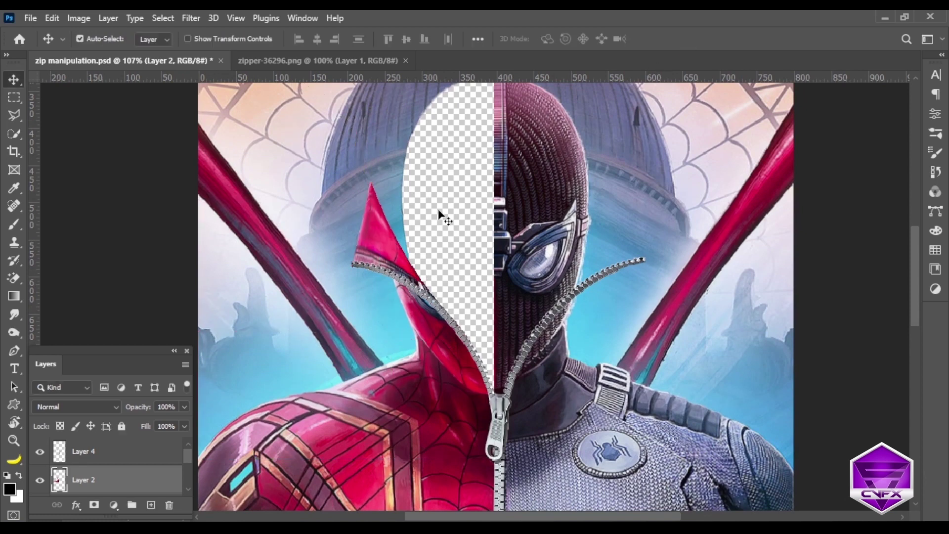
Warp Layer 3's dark half into a matching peeled flap, then switch to the zipper document
{"action": "key", "text": "alt+bracketleft"}
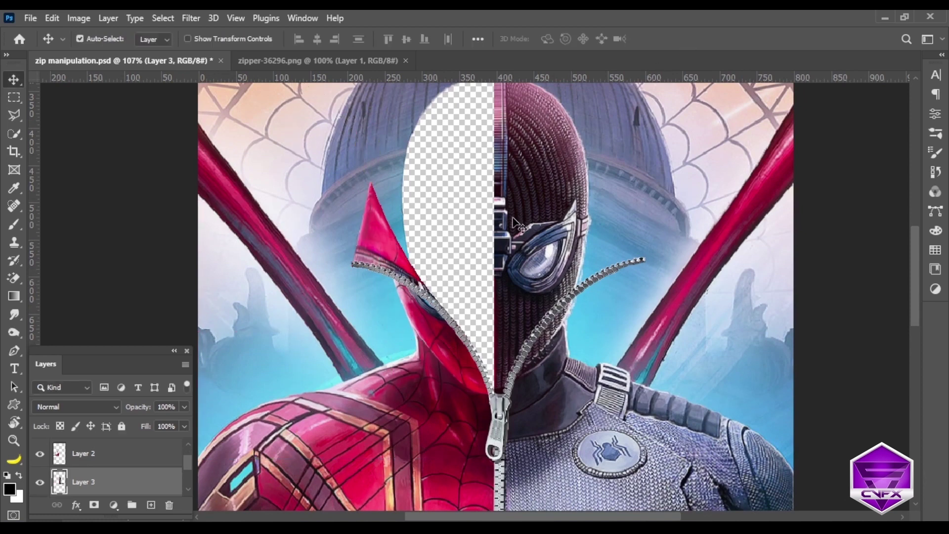
{"action": "key", "text": "ctrl+t"}
{"action": "right_click", "coordinate": [525, 228]}
{"action": "left_click", "coordinate": [569, 304]}
{"action": "scroll", "coordinate": [569, 304], "scroll_direction": "down", "scroll_amount": 3}
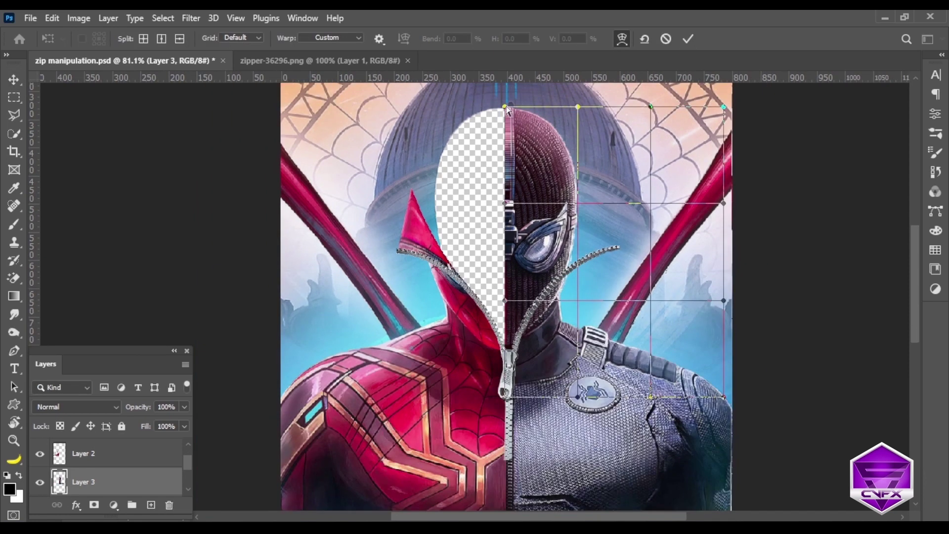
{"action": "left_click_drag", "start_coordinate": [507, 108], "coordinate": [618, 247]}
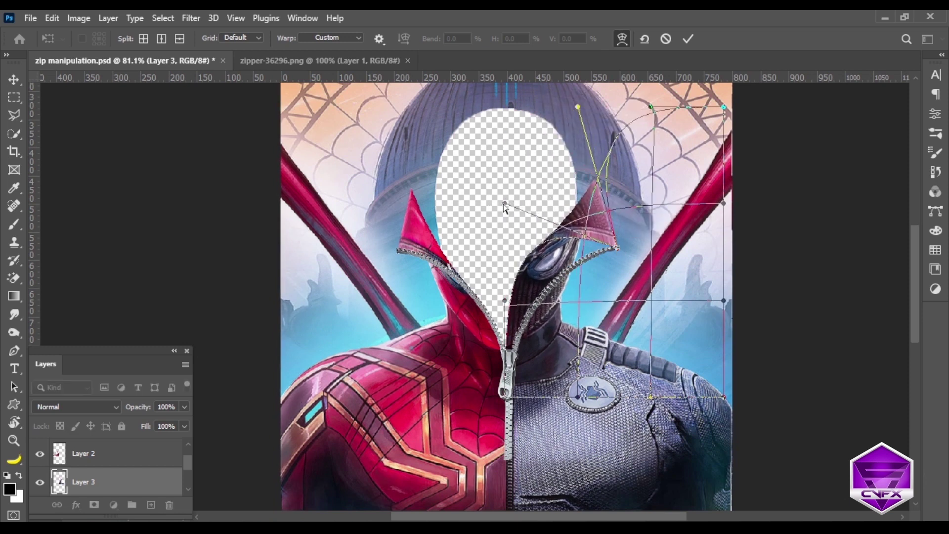
{"action": "mouse_move", "coordinate": [504, 203]}
{"action": "left_mouse_down"}
{"action": "mouse_move", "coordinate": [554, 282]}
{"action": "mouse_move", "coordinate": [581, 246]}
{"action": "left_mouse_up"}
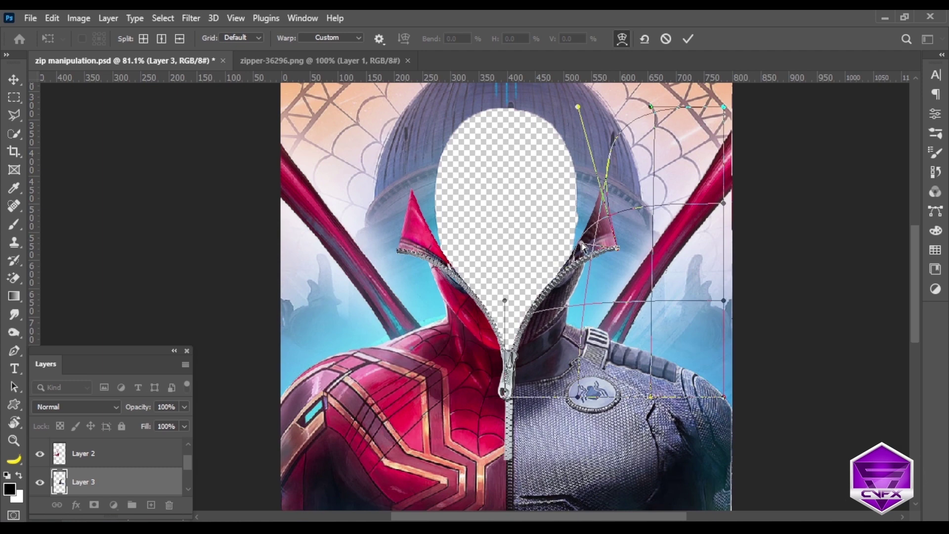
{"action": "left_click", "coordinate": [689, 39]}
{"action": "scroll", "coordinate": [499, 276], "scroll_direction": "up", "scroll_amount": 3}
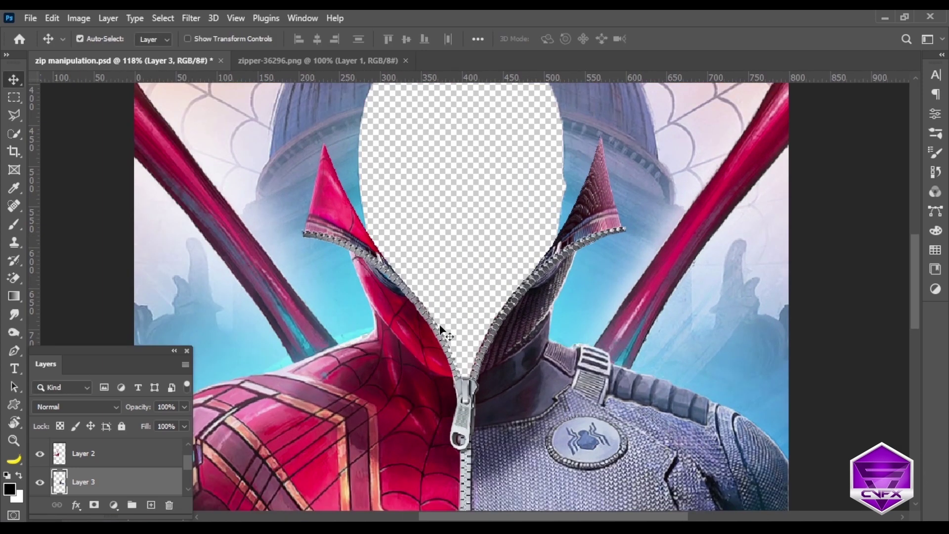
{"action": "scroll", "coordinate": [440, 326], "scroll_direction": "down", "scroll_amount": 2}
{"action": "scroll", "coordinate": [487, 218], "scroll_direction": "down", "scroll_amount": 2}
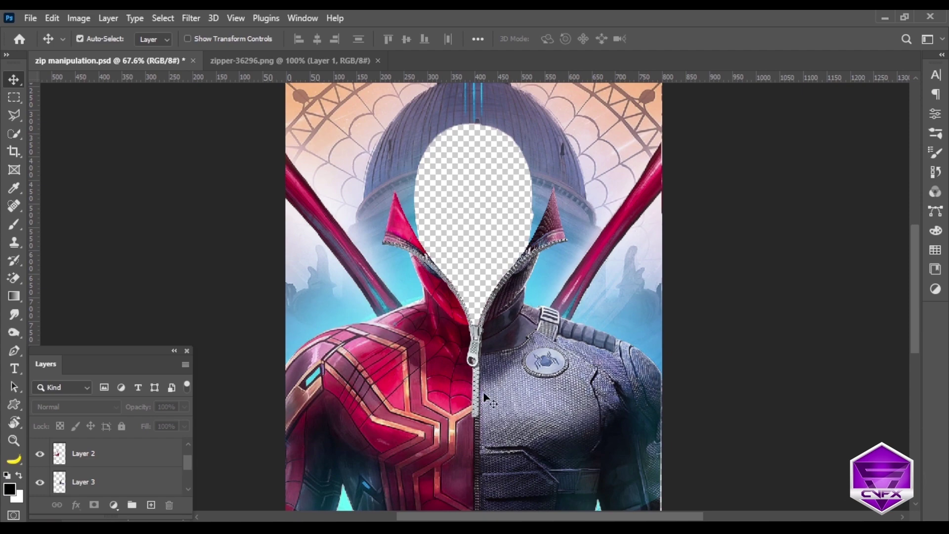
{"action": "scroll", "coordinate": [484, 398], "scroll_direction": "up", "scroll_amount": 1}
{"action": "left_click", "coordinate": [260, 58]}
Close the zipper image and copy the Spider-Man cutout into the composite as Layer 5
{"action": "left_click", "coordinate": [375, 60]}
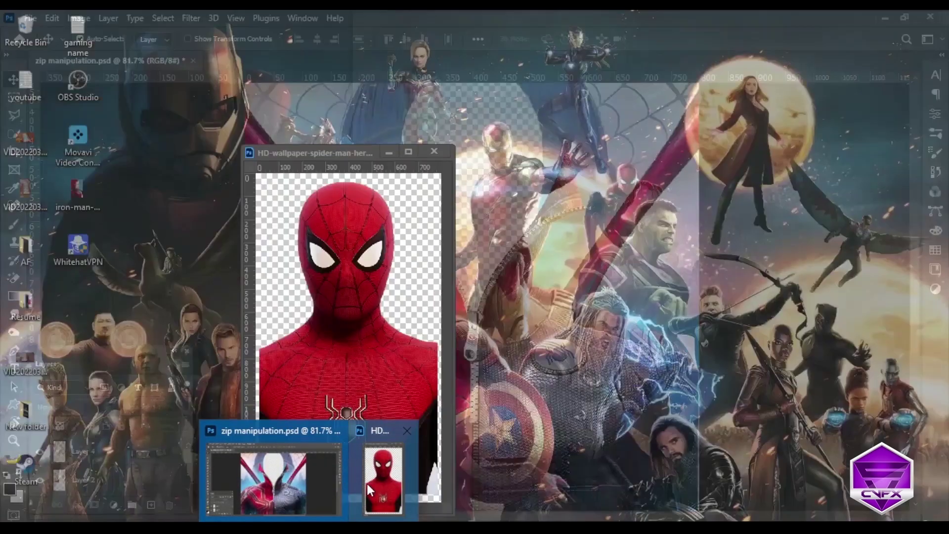
{"action": "left_click", "coordinate": [367, 483]}
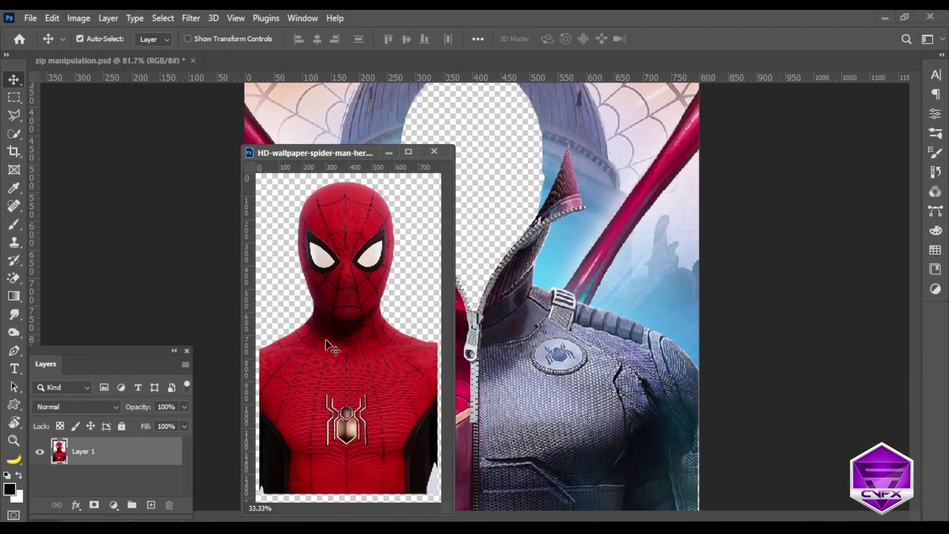
{"action": "left_click_drag", "start_coordinate": [326, 344], "coordinate": [494, 190]}
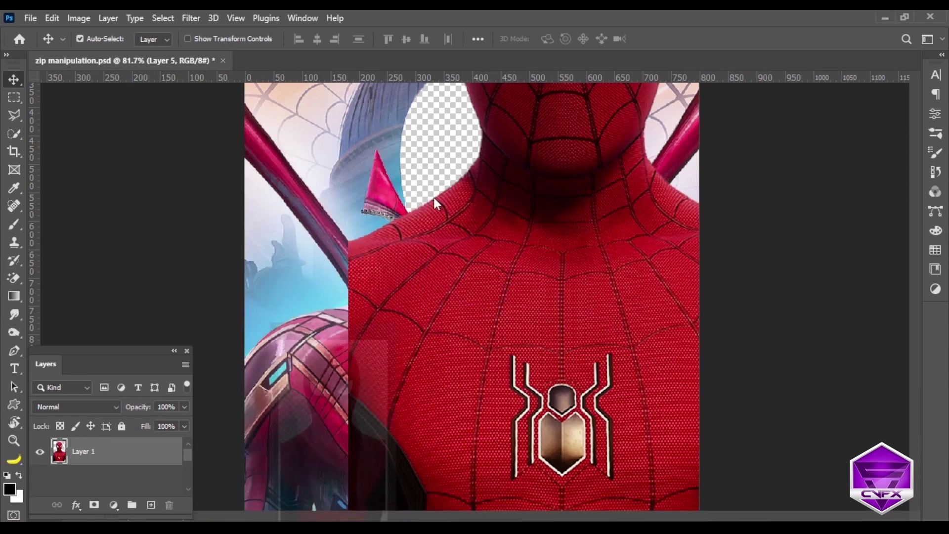
{"action": "left_click_drag", "start_coordinate": [434, 201], "coordinate": [428, 362]}
Scale Layer 5's Spider-Man to about 62%, fit it into the opened suit, and restore full opacity
{"action": "key", "text": "ctrl+t"}
{"action": "key", "text": "ctrl+0"}
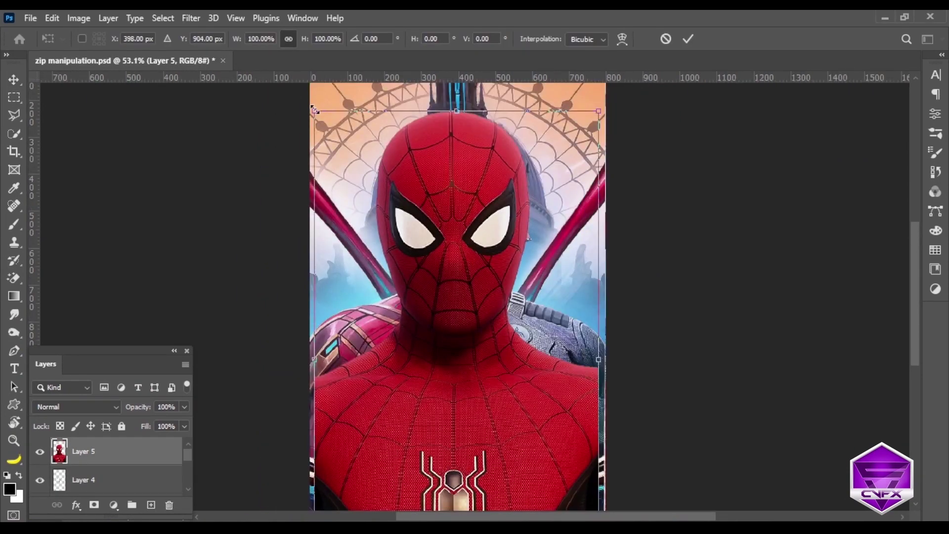
{"action": "left_click_drag", "start_coordinate": [313, 110], "coordinate": [445, 275]}
{"action": "left_click_drag", "start_coordinate": [516, 369], "coordinate": [472, 239]}
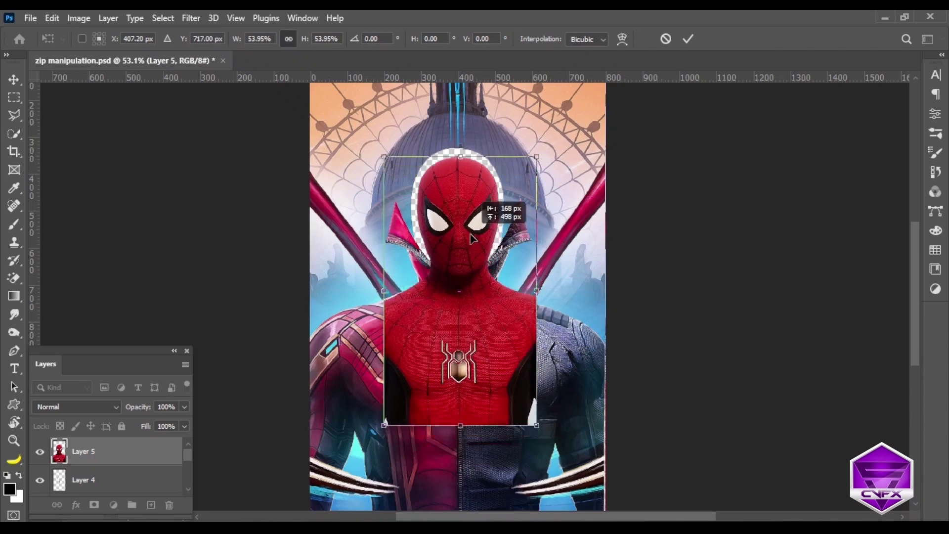
{"action": "left_click_drag", "start_coordinate": [384, 158], "coordinate": [361, 122]}
{"action": "left_click_drag", "start_coordinate": [446, 268], "coordinate": [453, 297]}
{"action": "left_click_drag", "start_coordinate": [172, 425], "coordinate": [156, 423]}
{"action": "scroll", "coordinate": [434, 349], "scroll_direction": "up", "scroll_amount": 2}
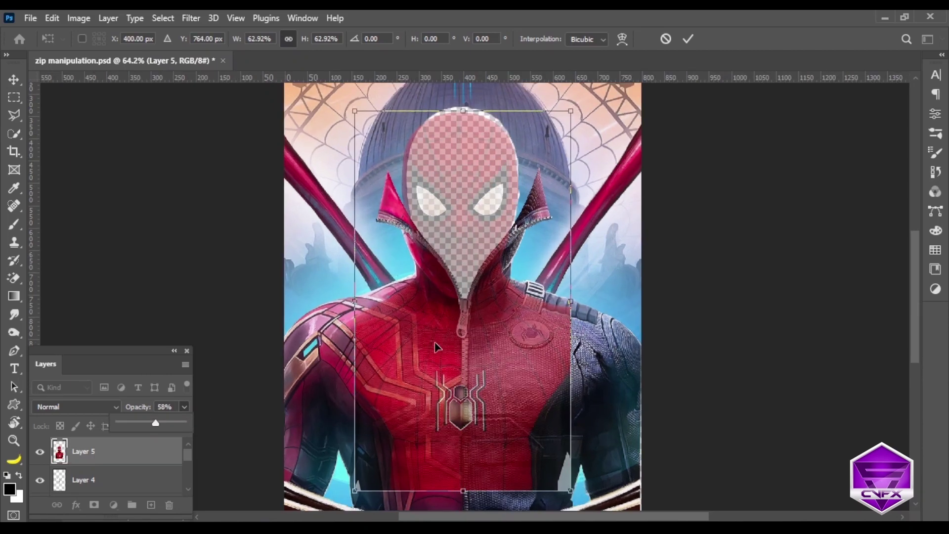
{"action": "left_click_drag", "start_coordinate": [435, 350], "coordinate": [438, 346]}
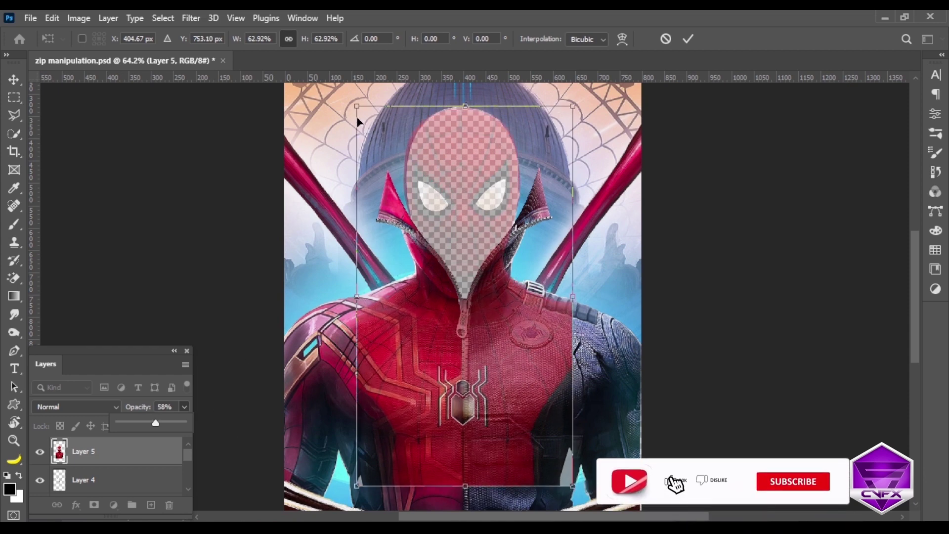
{"action": "left_click_drag", "start_coordinate": [353, 105], "coordinate": [360, 111]}
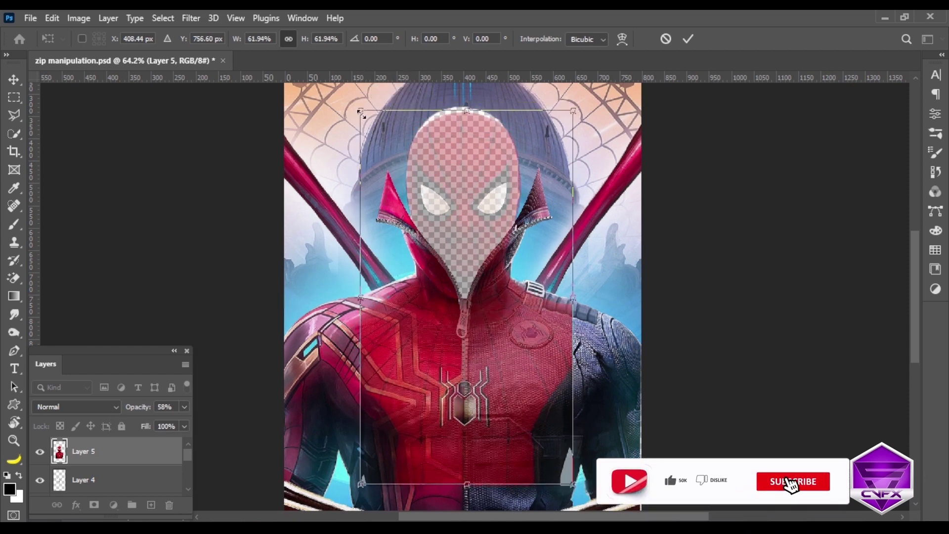
{"action": "left_click", "coordinate": [688, 38]}
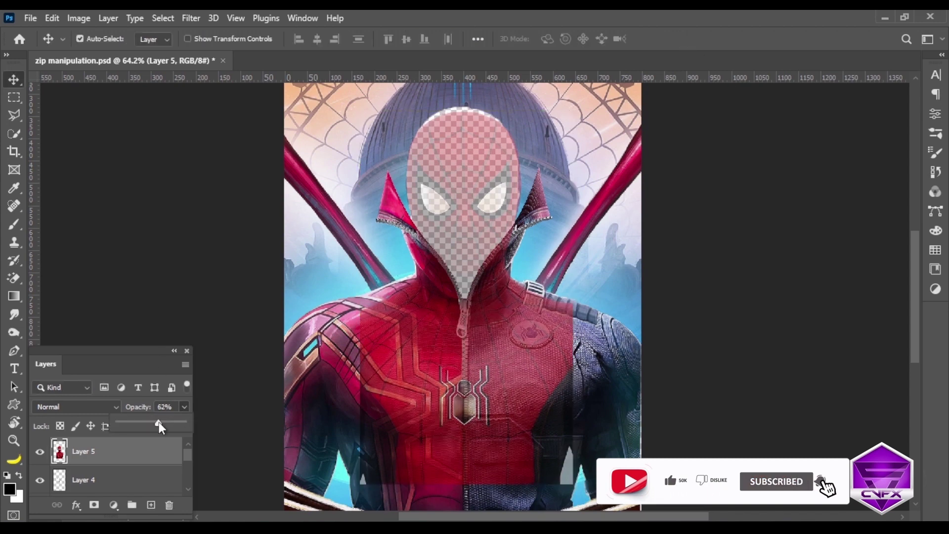
{"action": "left_click_drag", "start_coordinate": [159, 422], "coordinate": [761, 294]}
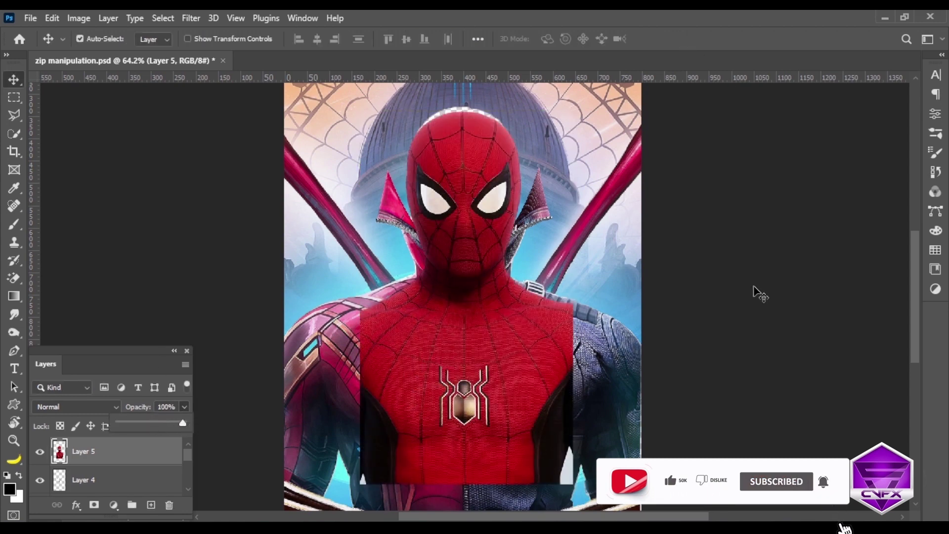
{"action": "left_click", "coordinate": [729, 272]}
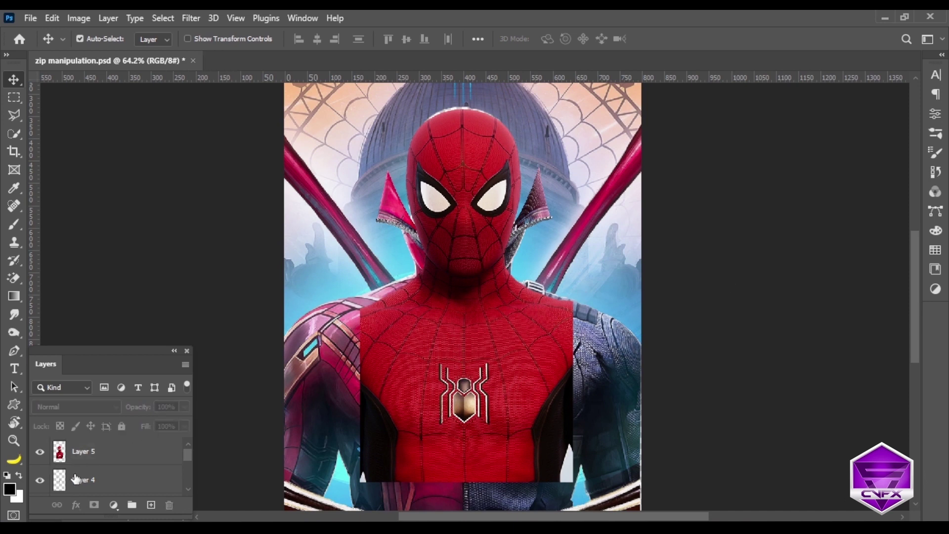
Load the Layer 2 and Layer 3 shapes, invert the selection, and mask Layer 5 with it
{"action": "left_click_drag", "start_coordinate": [61, 478], "coordinate": [62, 484]}
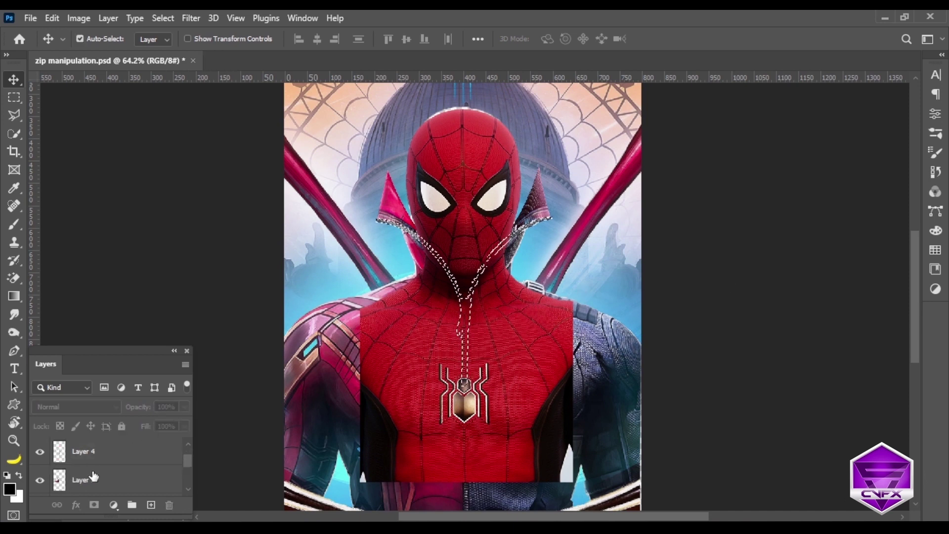
{"action": "left_click", "coordinate": [61, 482], "text": "ctrl+shift"}
{"action": "scroll", "coordinate": [68, 487], "scroll_direction": "down", "scroll_amount": 1}
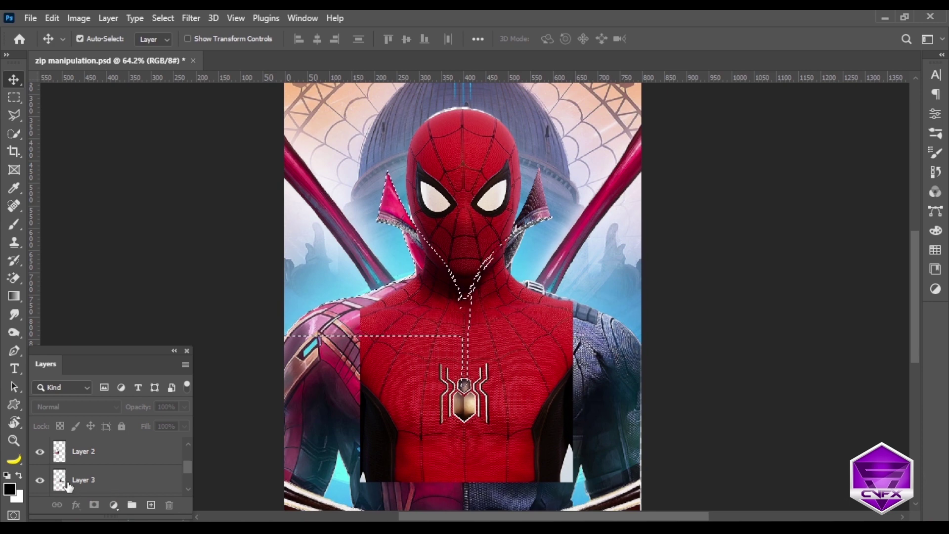
{"action": "left_click", "coordinate": [61, 480], "text": "ctrl+shift"}
{"action": "scroll", "coordinate": [92, 463], "scroll_direction": "up", "scroll_amount": 2}
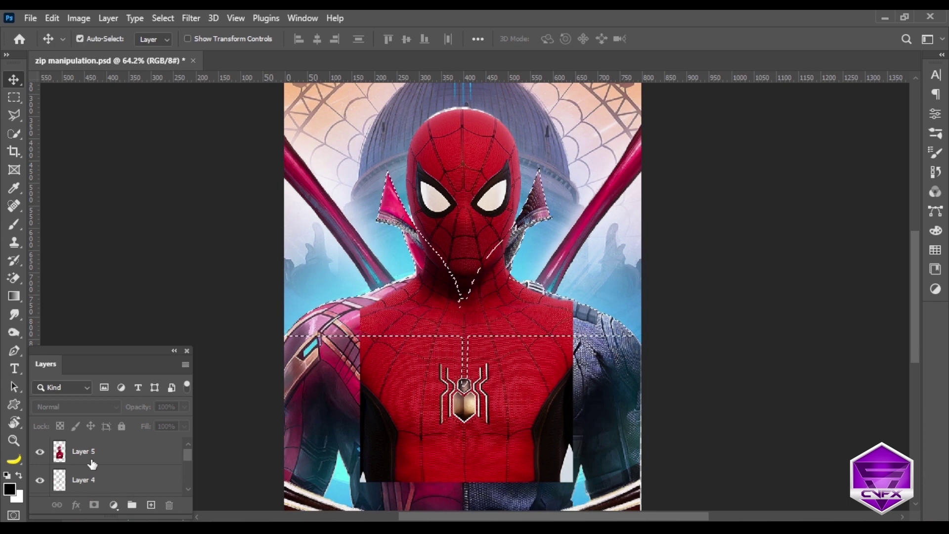
{"action": "left_click", "coordinate": [92, 464]}
{"action": "left_click", "coordinate": [163, 18]}
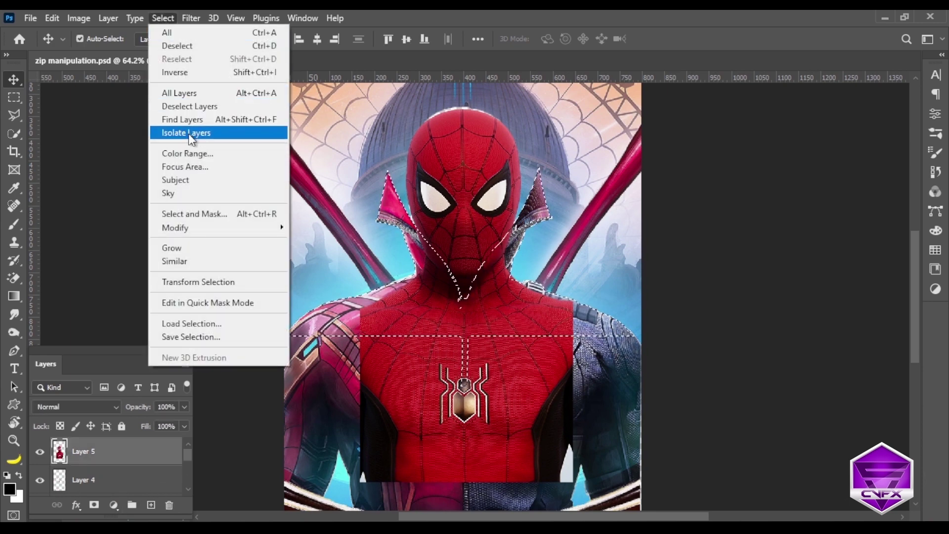
{"action": "left_click", "coordinate": [185, 72]}
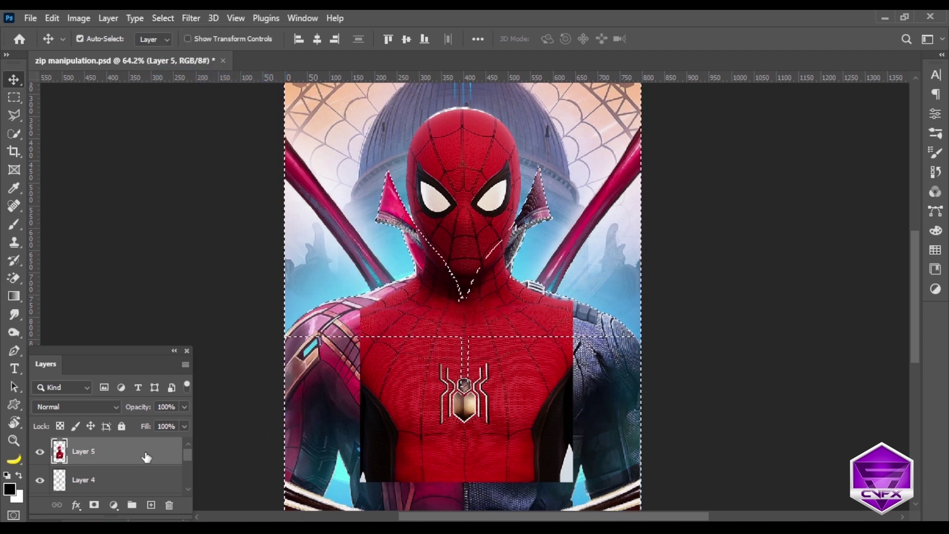
{"action": "left_click", "coordinate": [94, 505]}
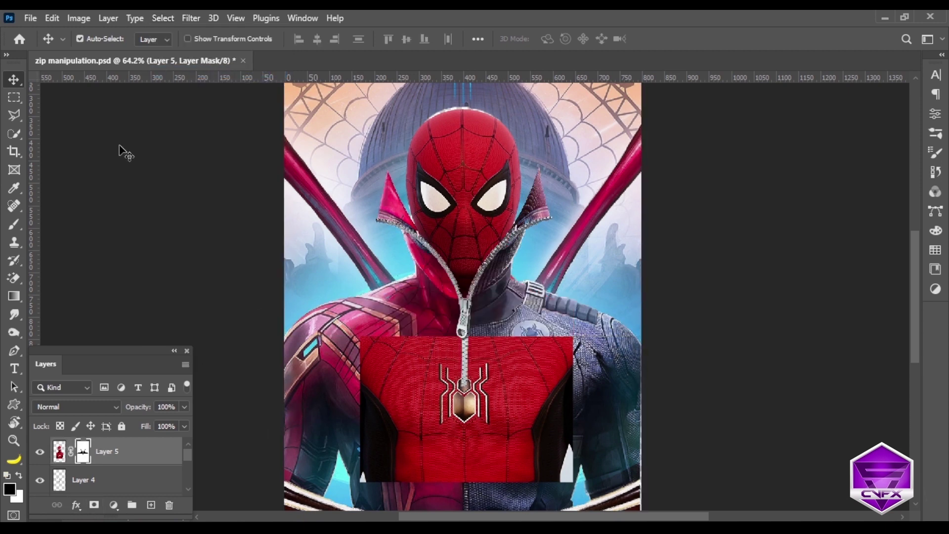
{"action": "left_click", "coordinate": [13, 224]}
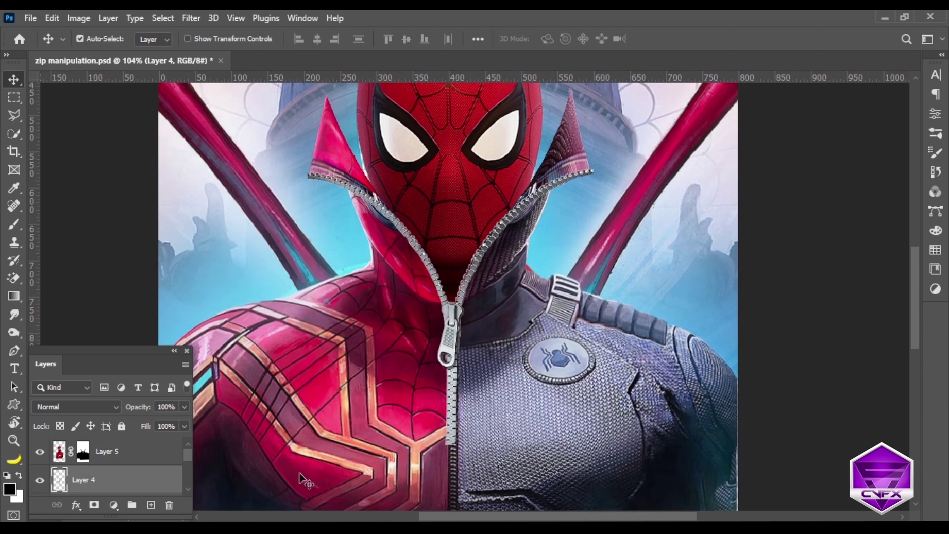
Add a Curves adjustment layer clipped to Layer 5
{"action": "left_click", "coordinate": [116, 506]}
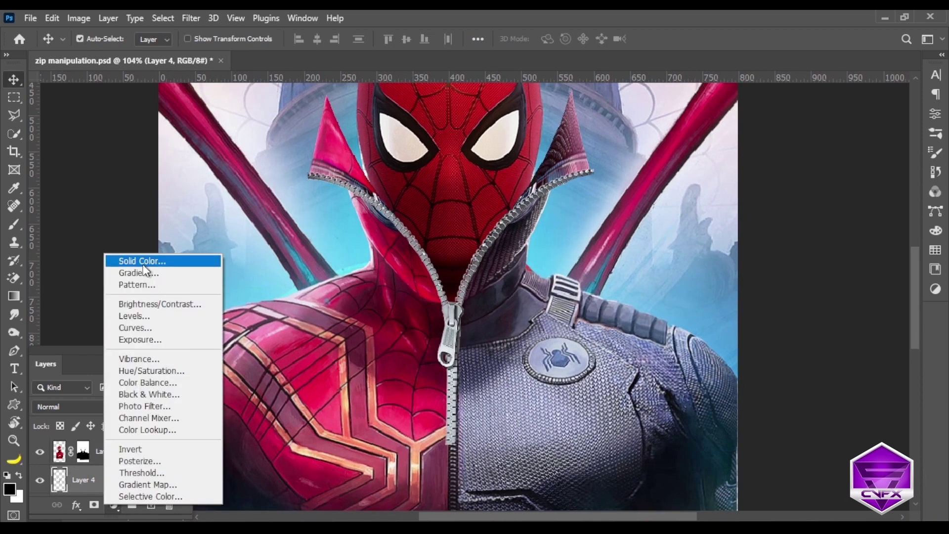
{"action": "left_click", "coordinate": [151, 327]}
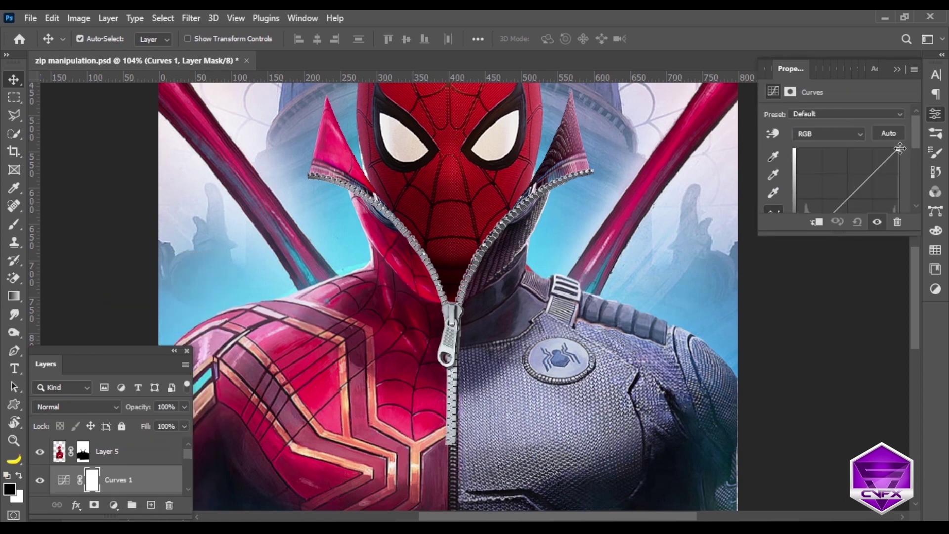
{"action": "left_click", "coordinate": [816, 222]}
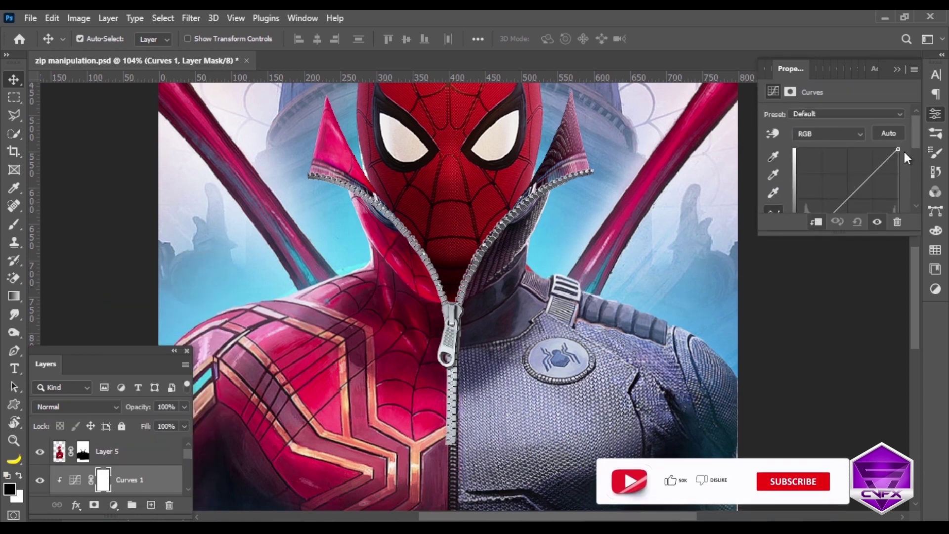
Drag the curve's black and white points inward to darken the hero and deepen contrast
{"action": "mouse_move", "coordinate": [895, 149]}
{"action": "left_mouse_down"}
{"action": "mouse_move", "coordinate": [866, 149]}
{"action": "mouse_move", "coordinate": [898, 149]}
{"action": "left_mouse_up"}
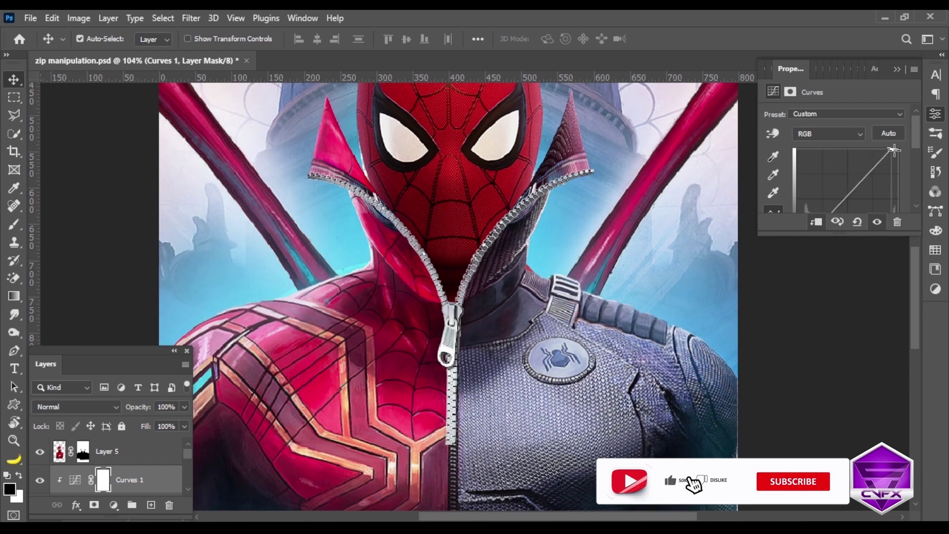
{"action": "scroll", "coordinate": [840, 173], "scroll_direction": "down", "scroll_amount": 2}
{"action": "left_click_drag", "start_coordinate": [801, 193], "coordinate": [860, 192]}
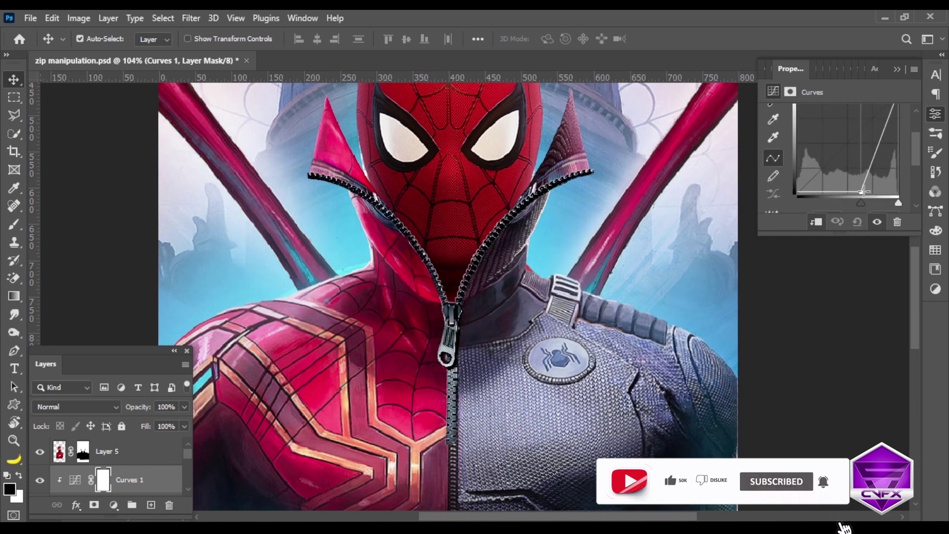
{"action": "left_click_drag", "start_coordinate": [899, 202], "coordinate": [895, 204]}
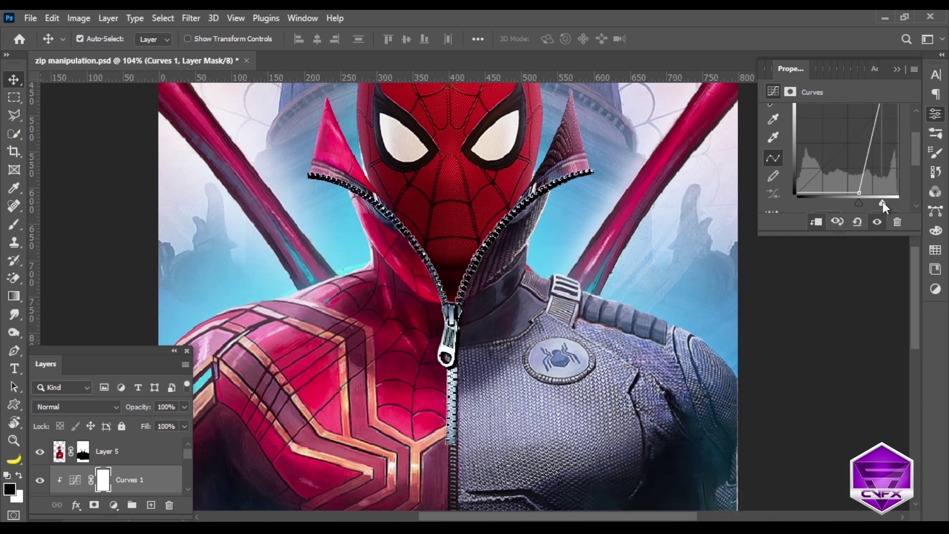
{"action": "scroll", "coordinate": [901, 198], "scroll_direction": "up", "scroll_amount": 3}
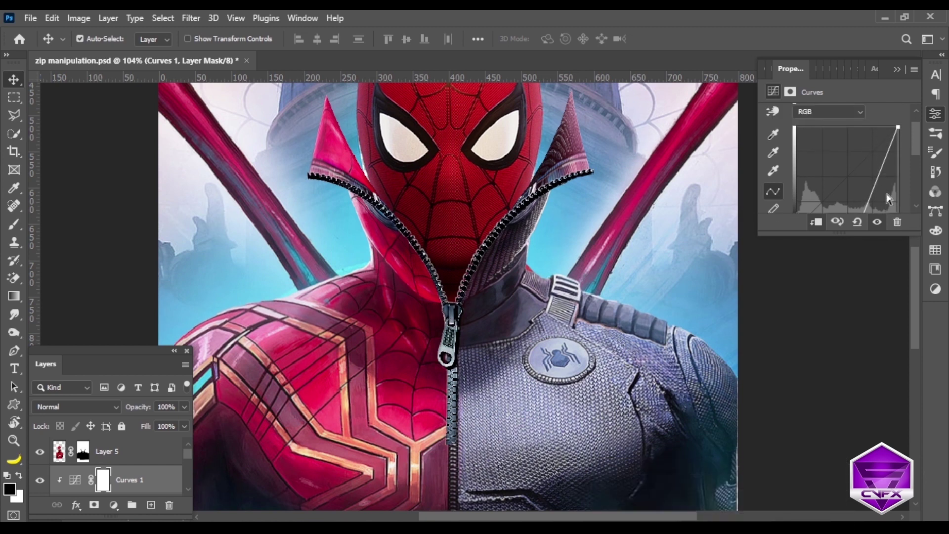
{"action": "left_click_drag", "start_coordinate": [897, 139], "coordinate": [907, 137]}
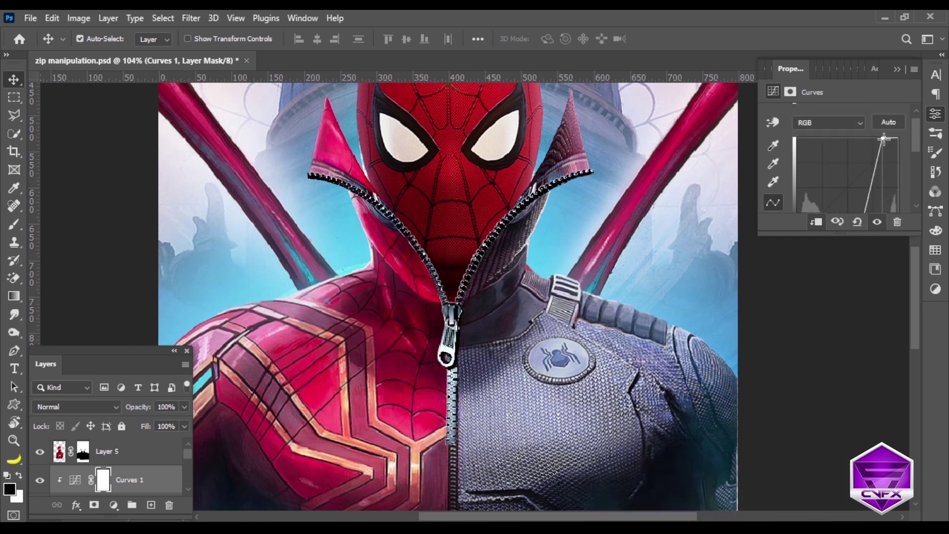
{"action": "scroll", "coordinate": [530, 340], "scroll_direction": "down", "scroll_amount": 2}
{"action": "scroll", "coordinate": [530, 340], "scroll_direction": "down", "scroll_amount": 3}
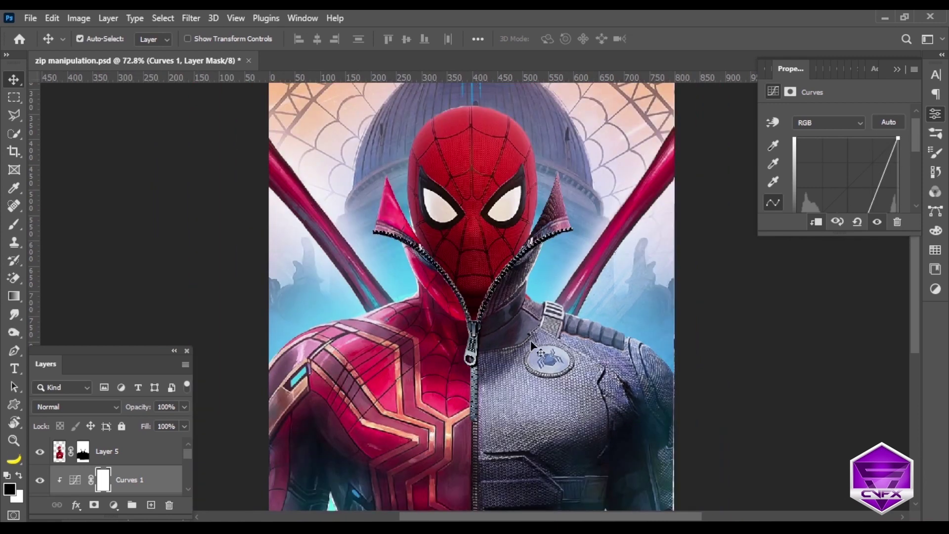
{"action": "scroll", "coordinate": [530, 340], "scroll_direction": "up", "scroll_amount": 1}
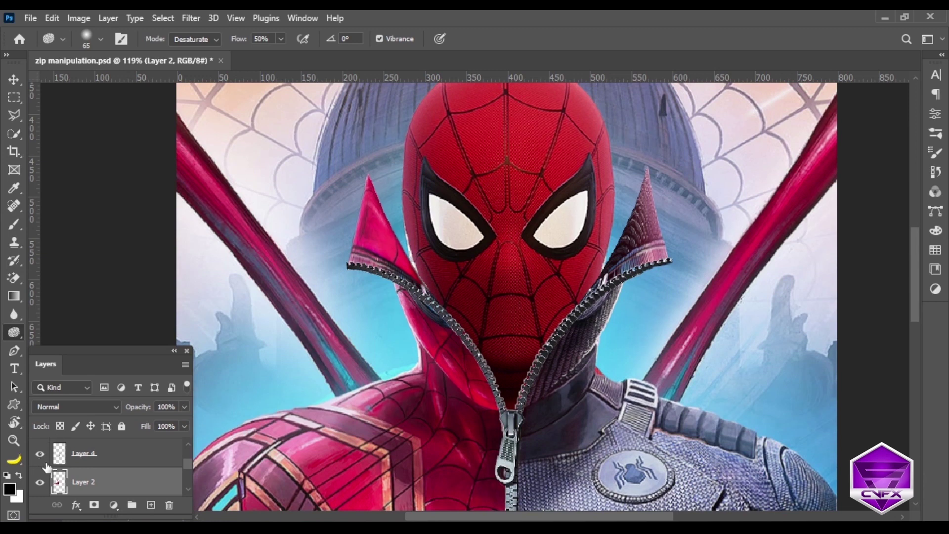
Make Layer 5 active and switch to the Burn Tool at Midtones, 50% exposure
{"action": "scroll", "coordinate": [69, 465], "scroll_direction": "up", "scroll_amount": 2}
{"action": "left_click", "coordinate": [43, 451]}
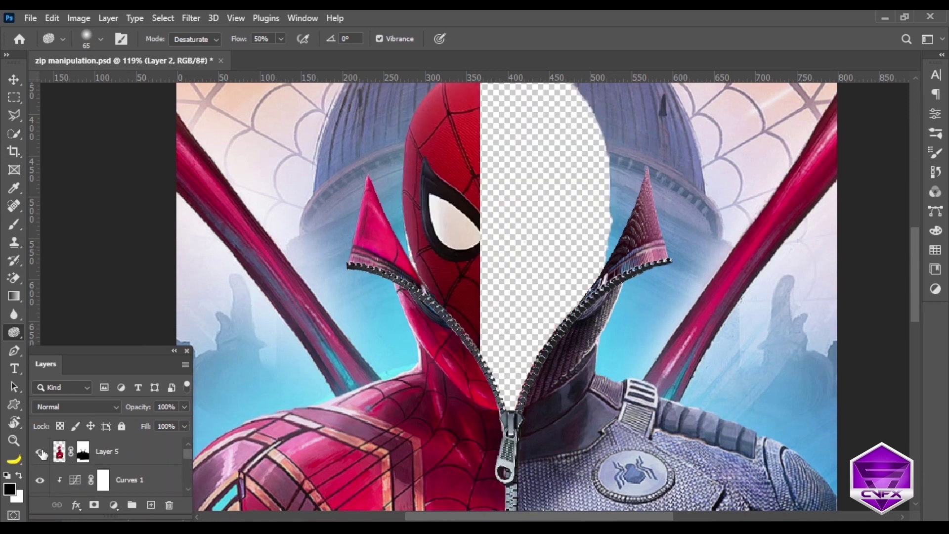
{"action": "left_click", "coordinate": [60, 451]}
{"action": "right_click", "coordinate": [22, 334]}
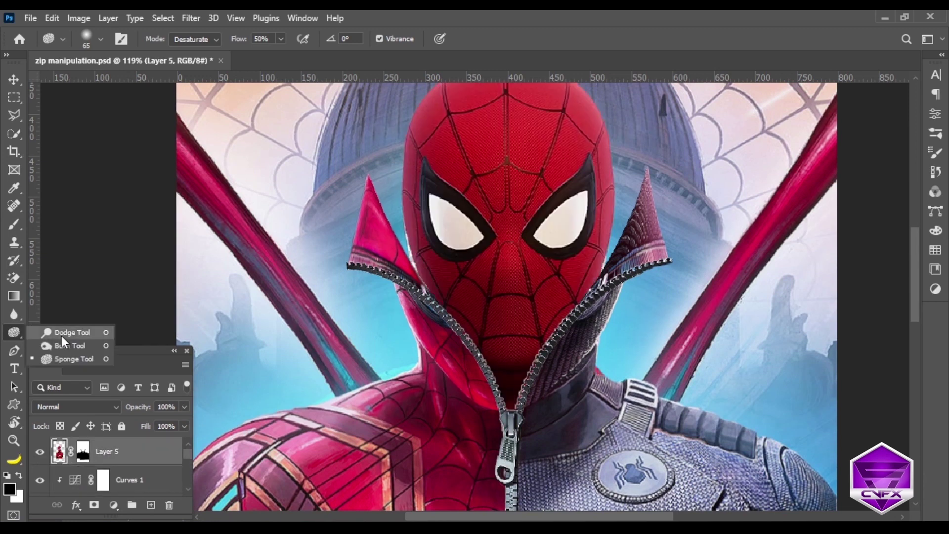
{"action": "left_click", "coordinate": [69, 346]}
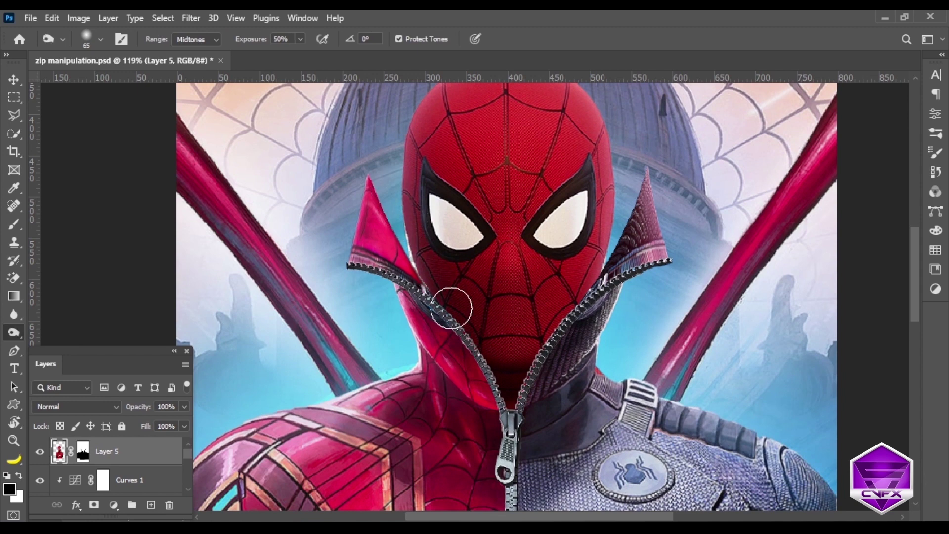
Burn darker shading into the collar beside the zipper
{"action": "mouse_move", "coordinate": [531, 327]}
{"action": "left_mouse_down"}
{"action": "mouse_move", "coordinate": [576, 312]}
{"action": "mouse_move", "coordinate": [577, 339]}
{"action": "mouse_move", "coordinate": [624, 228]}
{"action": "mouse_move", "coordinate": [580, 335]}
{"action": "left_mouse_up"}
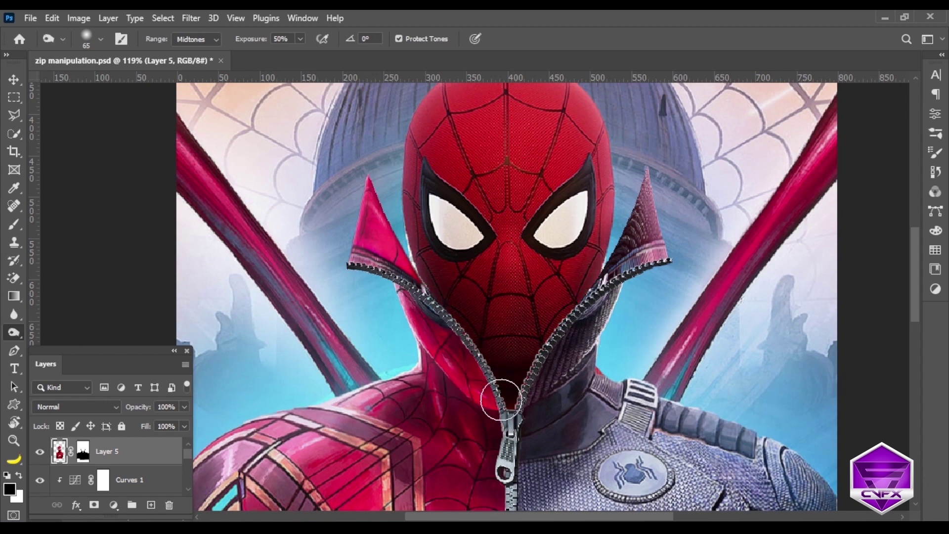
{"action": "left_click_drag", "start_coordinate": [920, 290], "coordinate": [880, 254]}
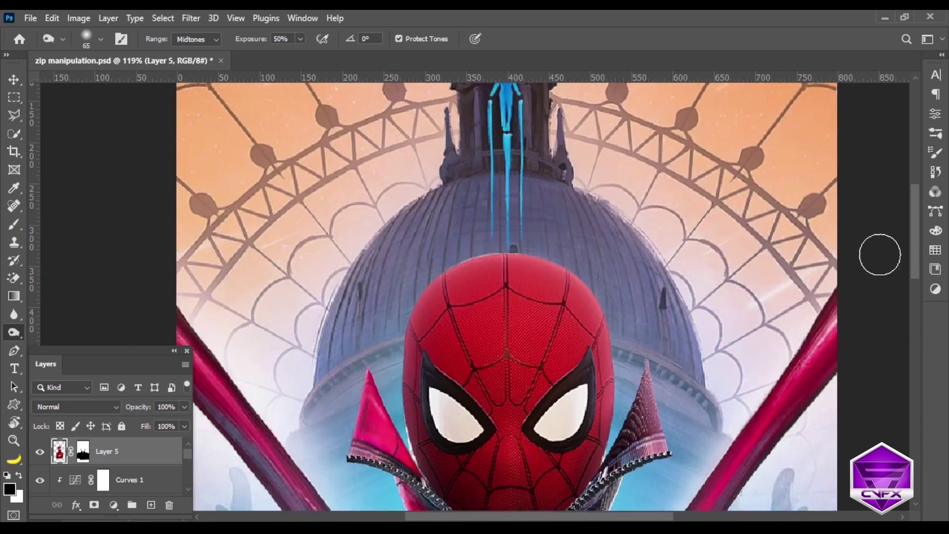
{"action": "scroll", "coordinate": [483, 341], "scroll_direction": "down", "scroll_amount": 3}
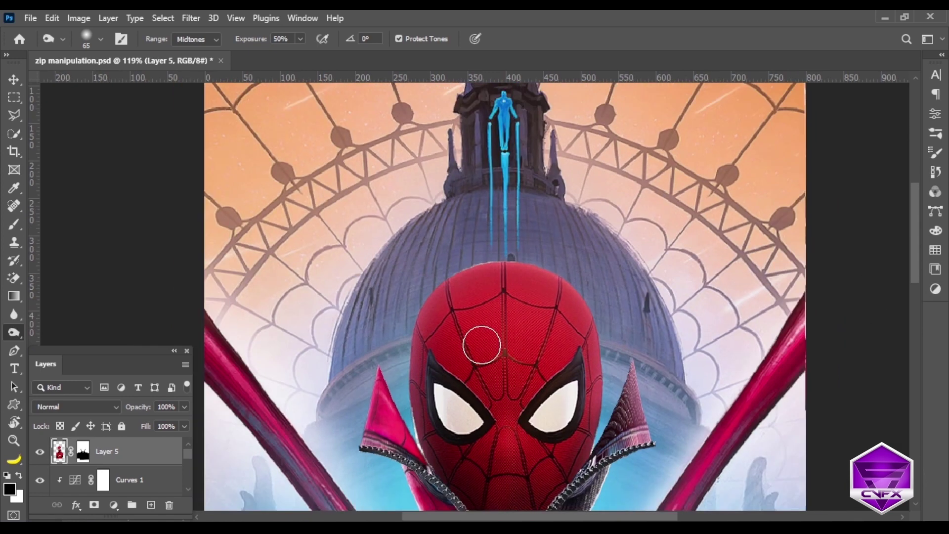